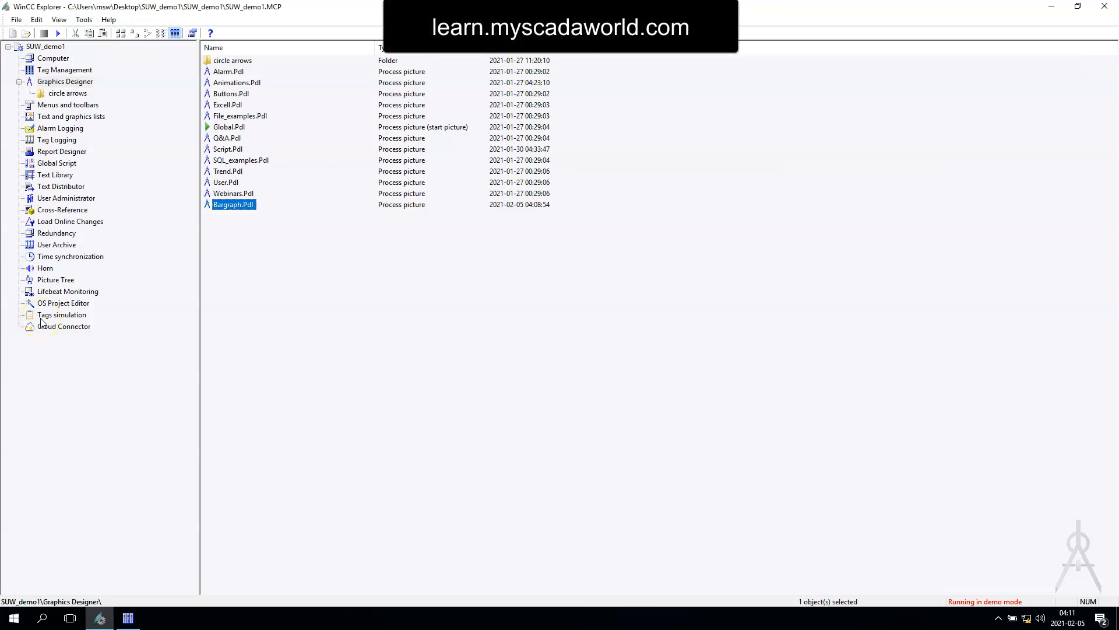
Step: Open the Bargraph.Pdl picture and draw a 3D-Bar about 140 wide and 660 high at about X 100, Y 80
{"action": "double_click", "coordinate": [232, 204]}
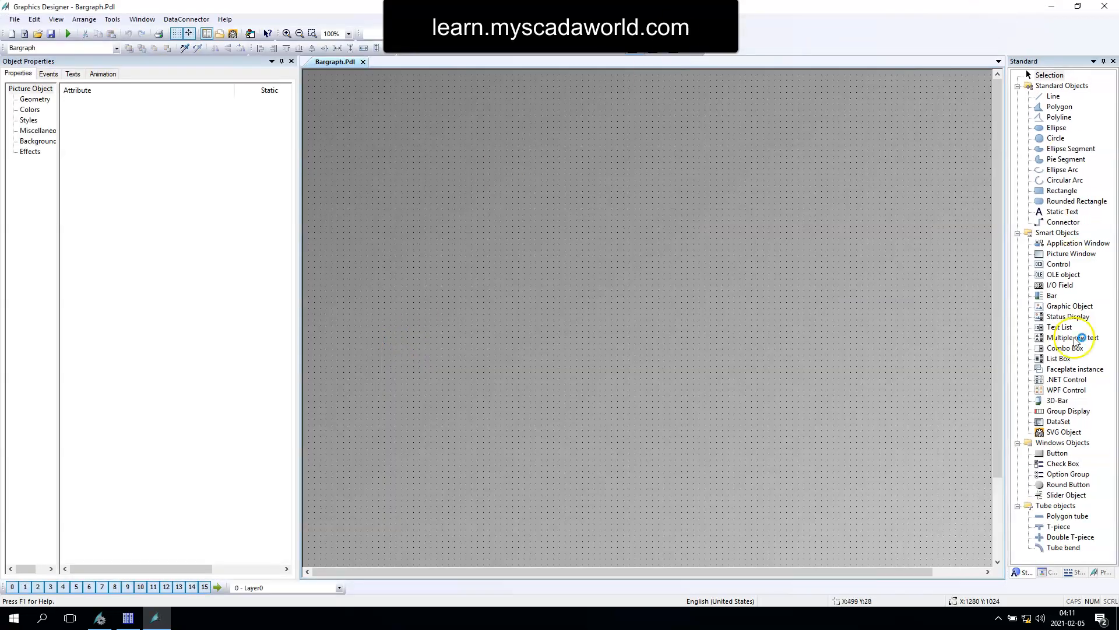
{"action": "left_click", "coordinate": [1064, 348]}
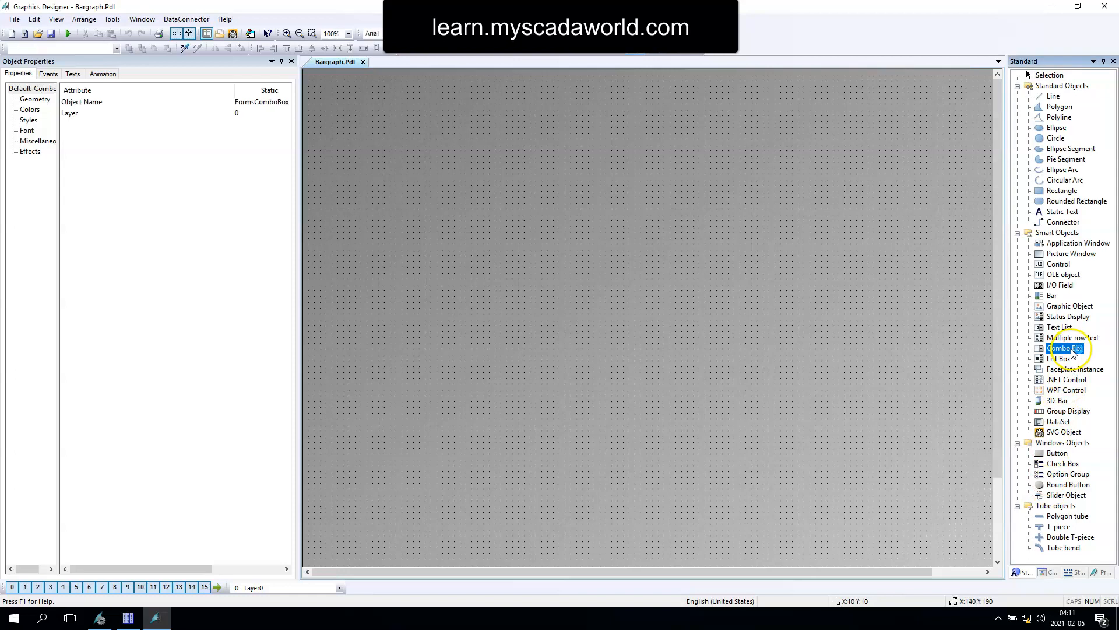
{"action": "left_click", "coordinate": [1057, 401]}
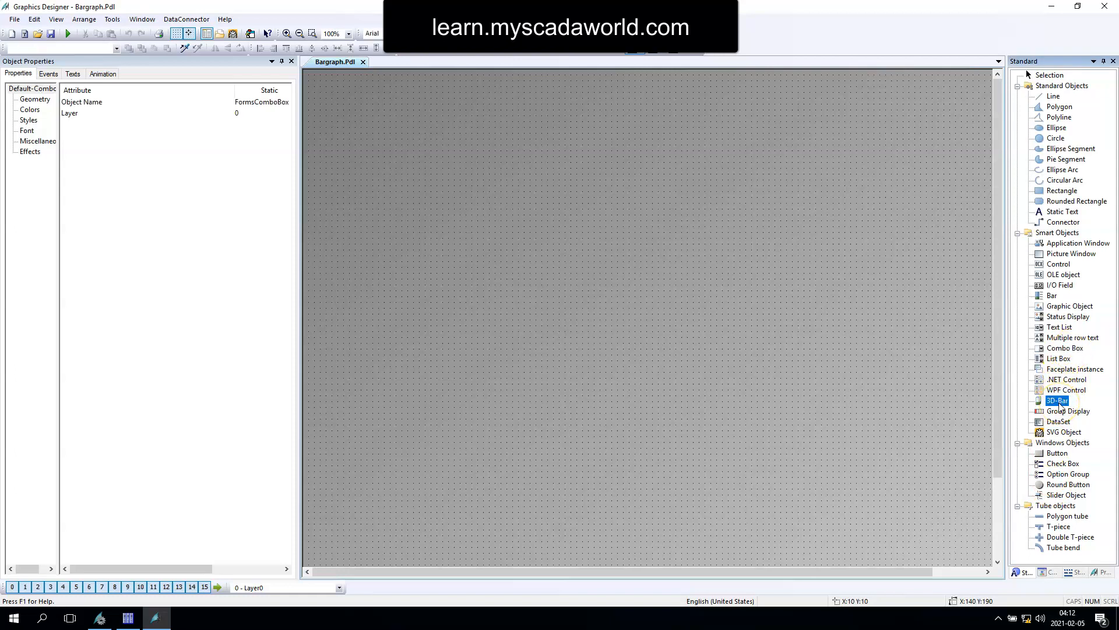
{"action": "left_click", "coordinate": [361, 115]}
{"action": "left_click_drag", "start_coordinate": [361, 116], "coordinate": [444, 502]}
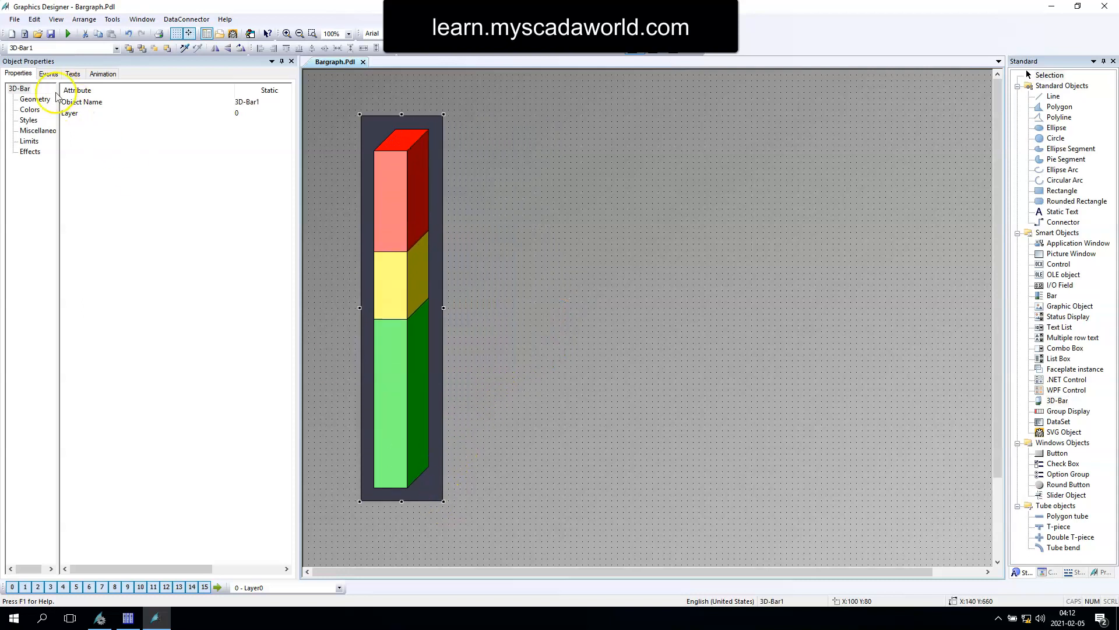
Step: Examine the 3D bar's effects, limits and miscellaneous attributes, including the maximum, zero point and process connection values
{"action": "left_click", "coordinate": [30, 152]}
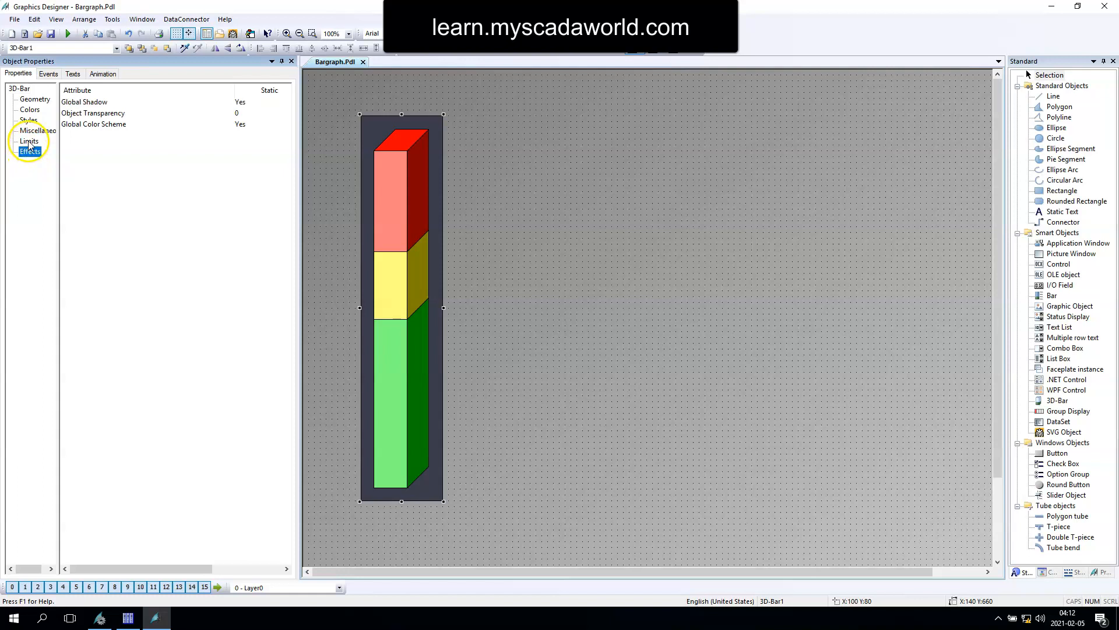
{"action": "left_click", "coordinate": [29, 141]}
{"action": "left_click_drag", "start_coordinate": [232, 88], "coordinate": [126, 93]}
{"action": "left_click", "coordinate": [28, 131]}
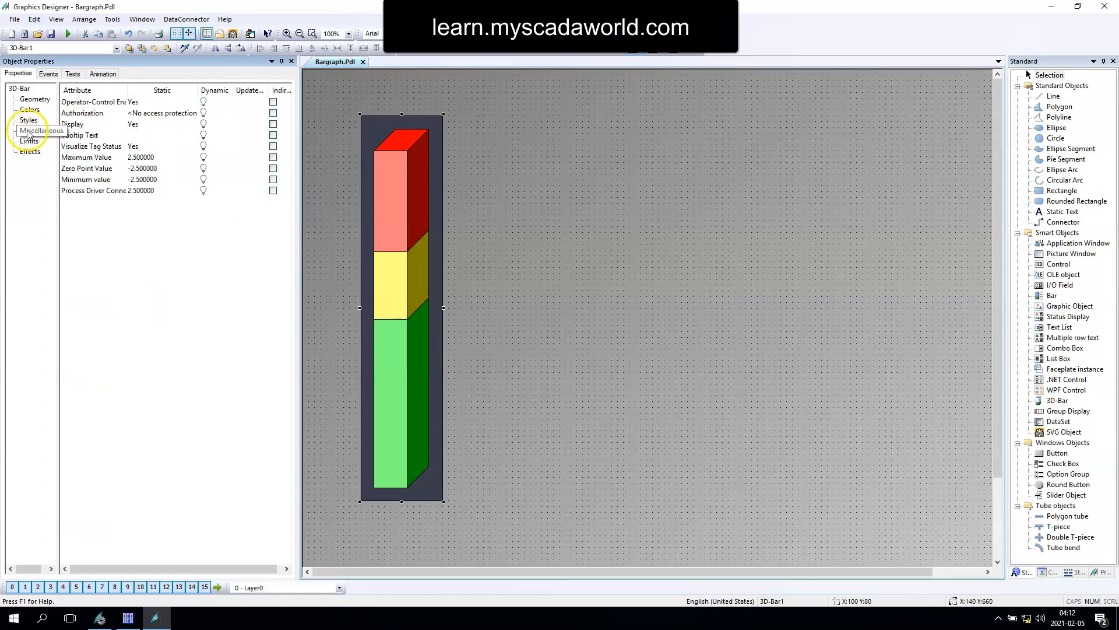
{"action": "left_click", "coordinate": [90, 169]}
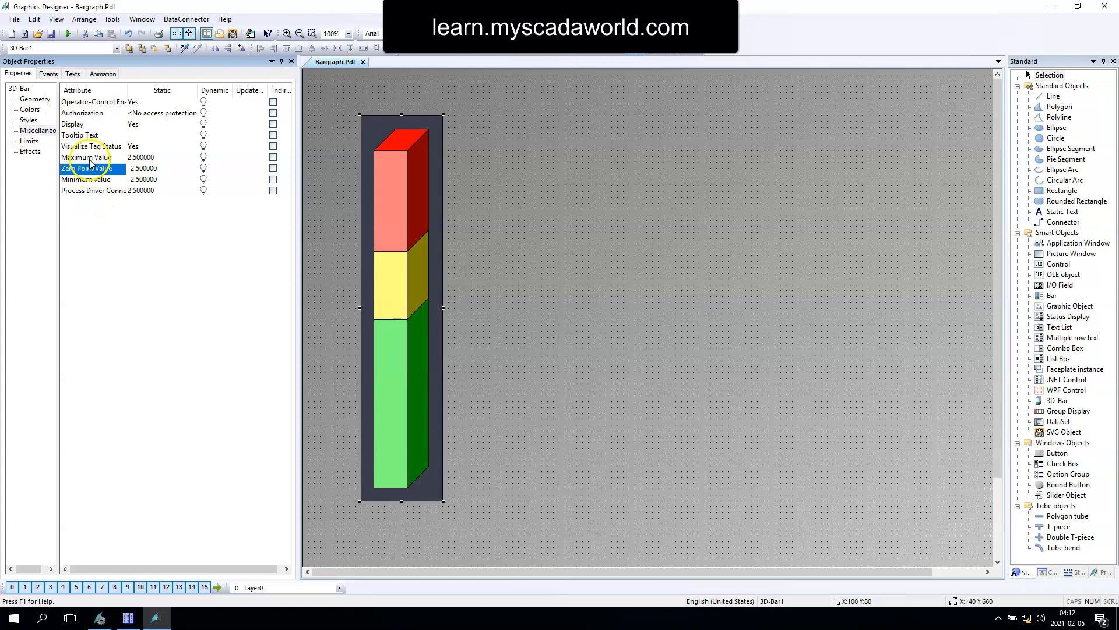
{"action": "left_click", "coordinate": [87, 157]}
{"action": "left_click", "coordinate": [81, 192]}
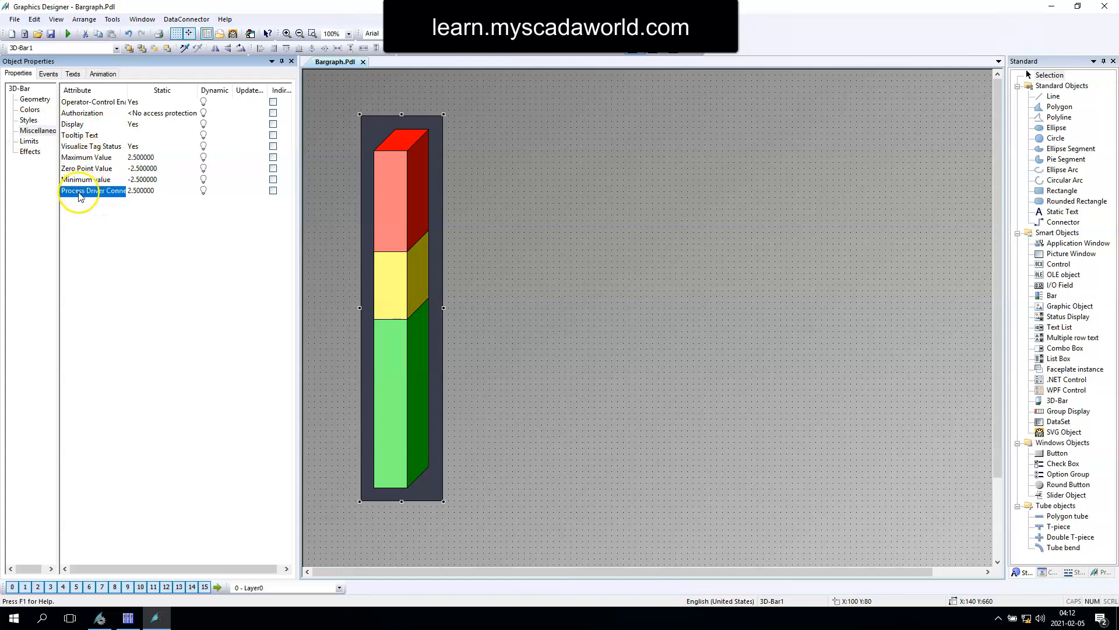
Step: Turn off the 3D bar's background in its styles, and switch the light effect off and back on
{"action": "left_click", "coordinate": [29, 121]}
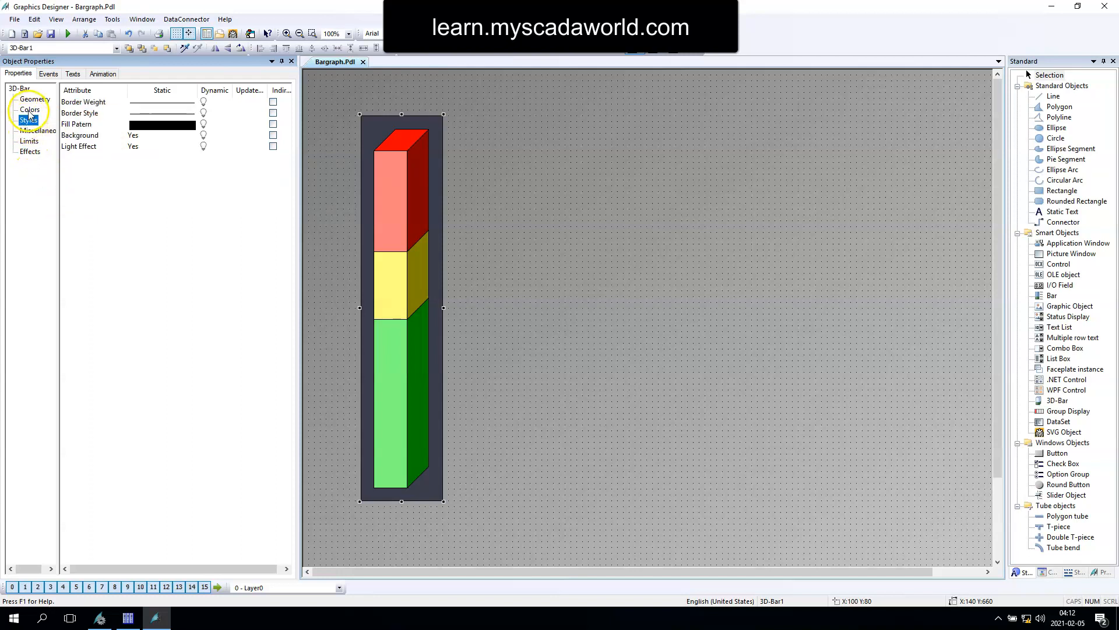
{"action": "left_click", "coordinate": [29, 111]}
{"action": "left_click", "coordinate": [29, 120]}
{"action": "double_click", "coordinate": [139, 137]}
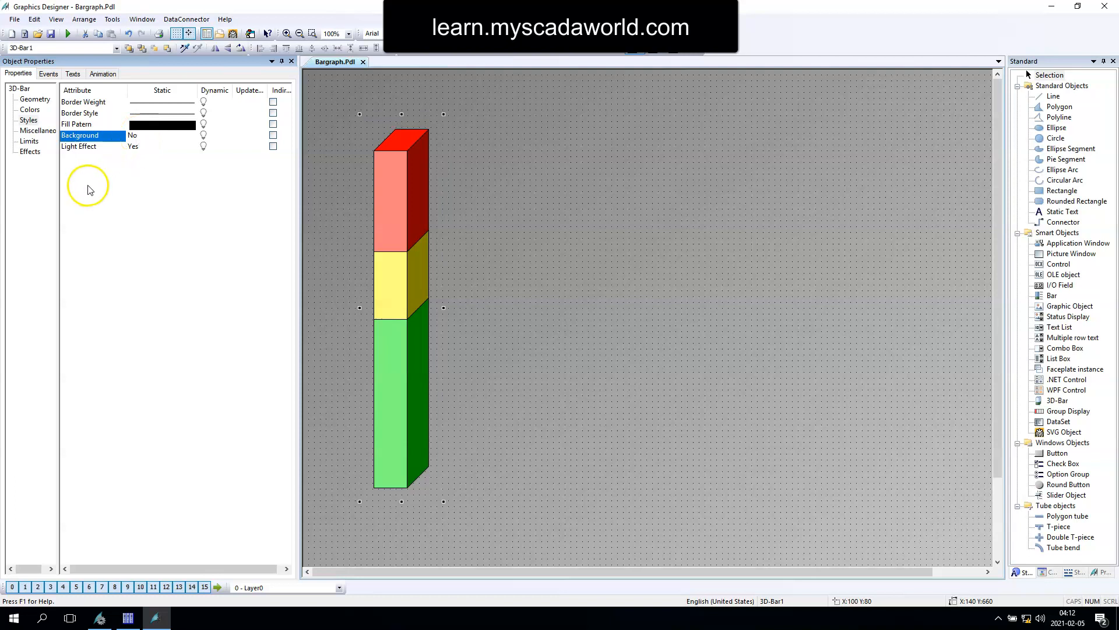
{"action": "double_click", "coordinate": [145, 153]}
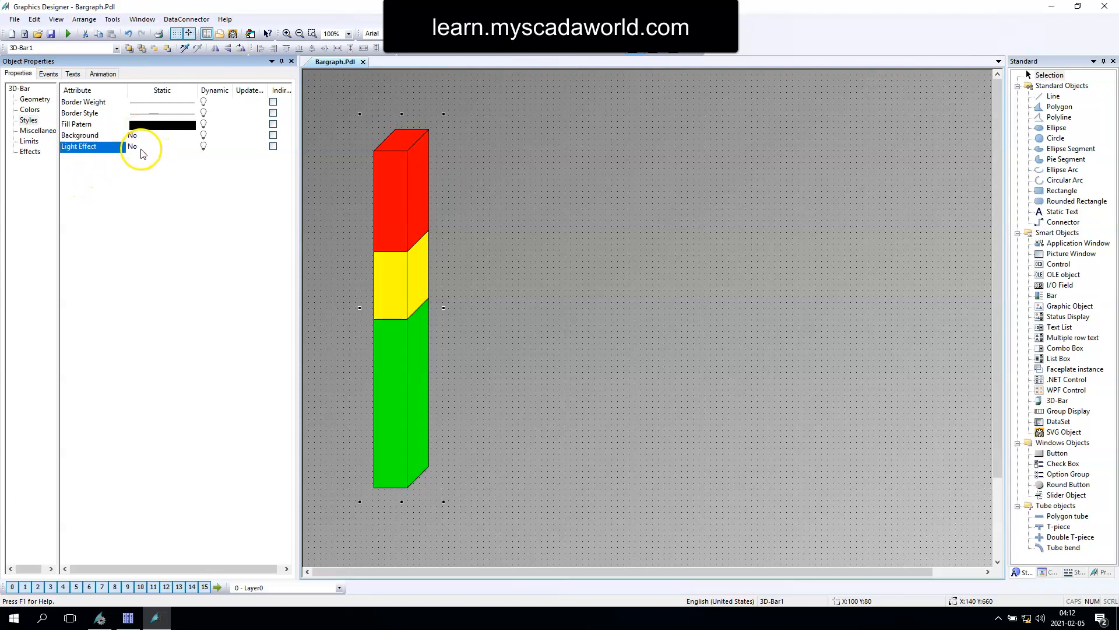
{"action": "double_click", "coordinate": [140, 153]}
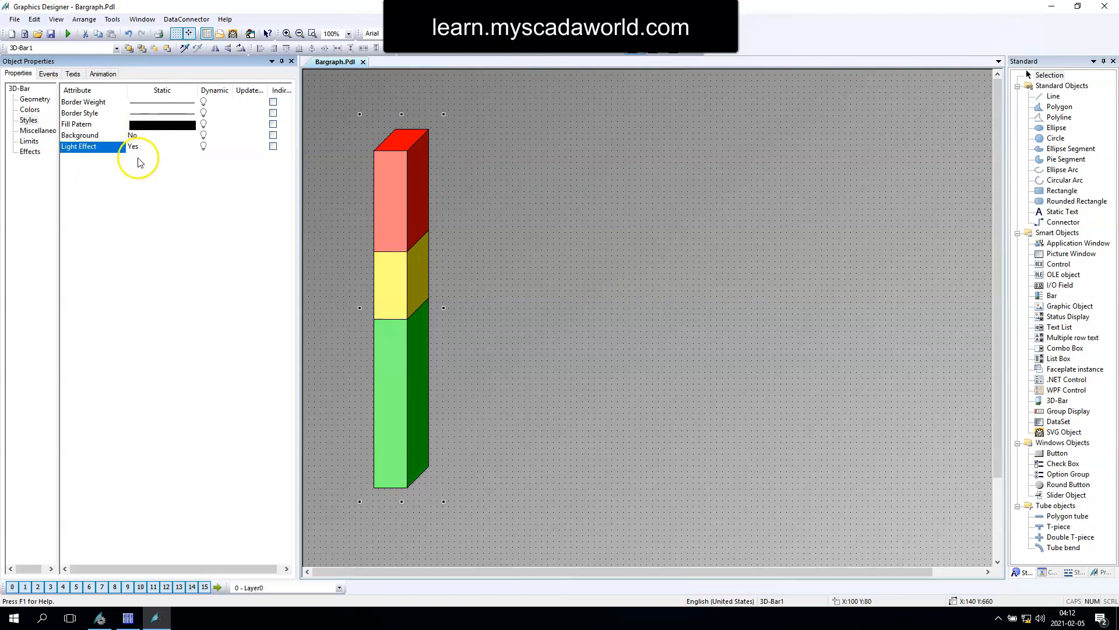
Step: Examine the 3D bar's color and effects attributes, including the global color scheme, and its position, size, base and angle attributes
{"action": "left_click", "coordinate": [29, 110]}
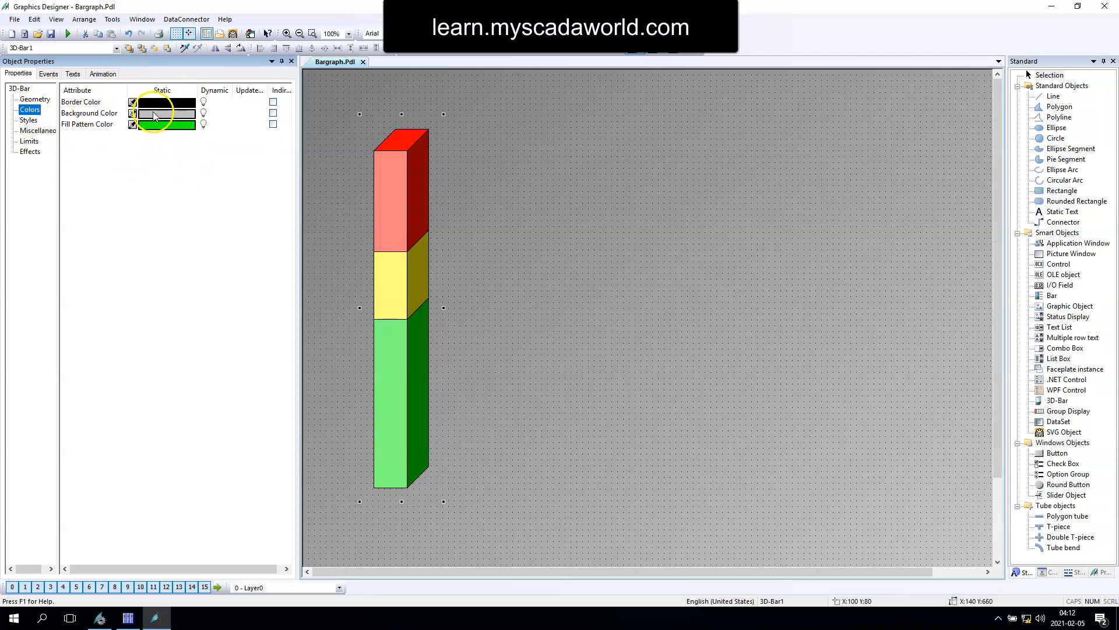
{"action": "left_click", "coordinate": [30, 152]}
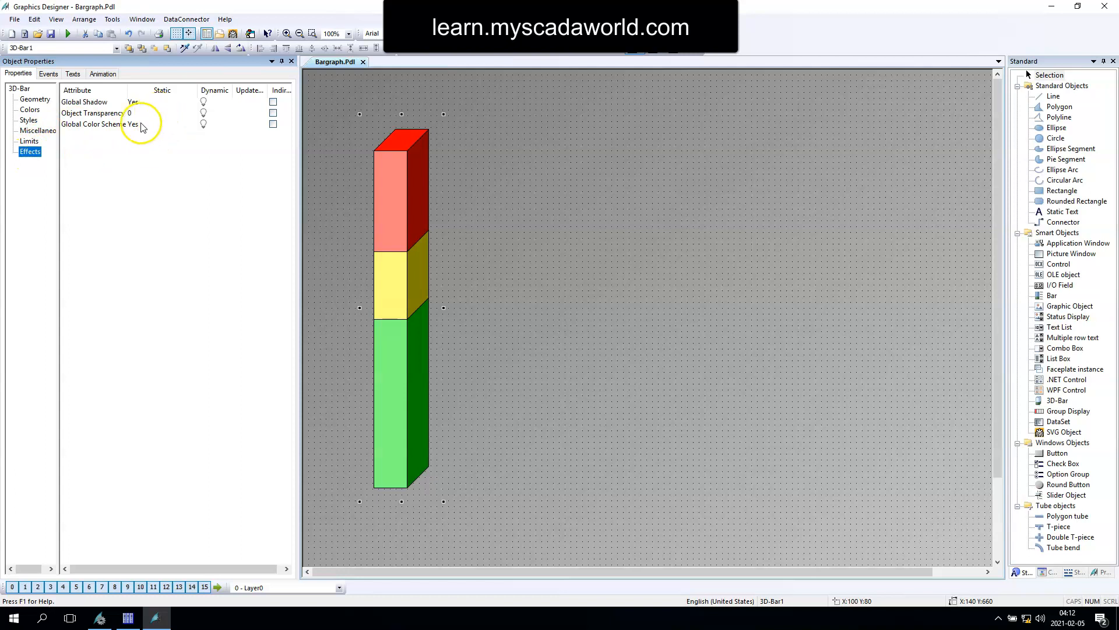
{"action": "double_click", "coordinate": [134, 125]}
{"action": "left_click", "coordinate": [29, 109]}
{"action": "left_click", "coordinate": [32, 99]}
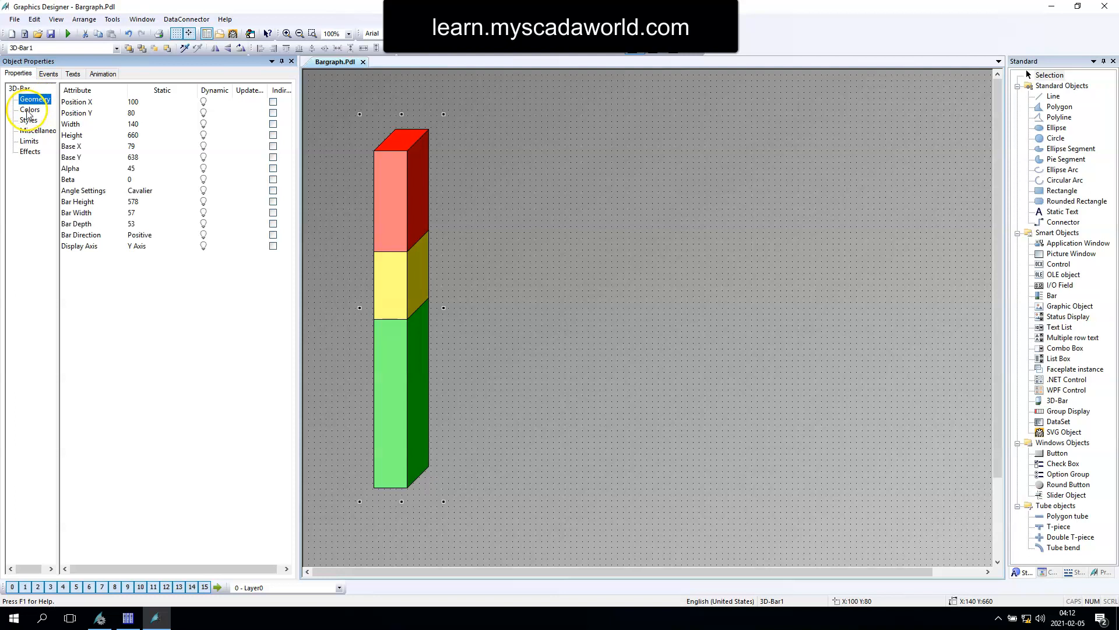
{"action": "left_click", "coordinate": [84, 102]}
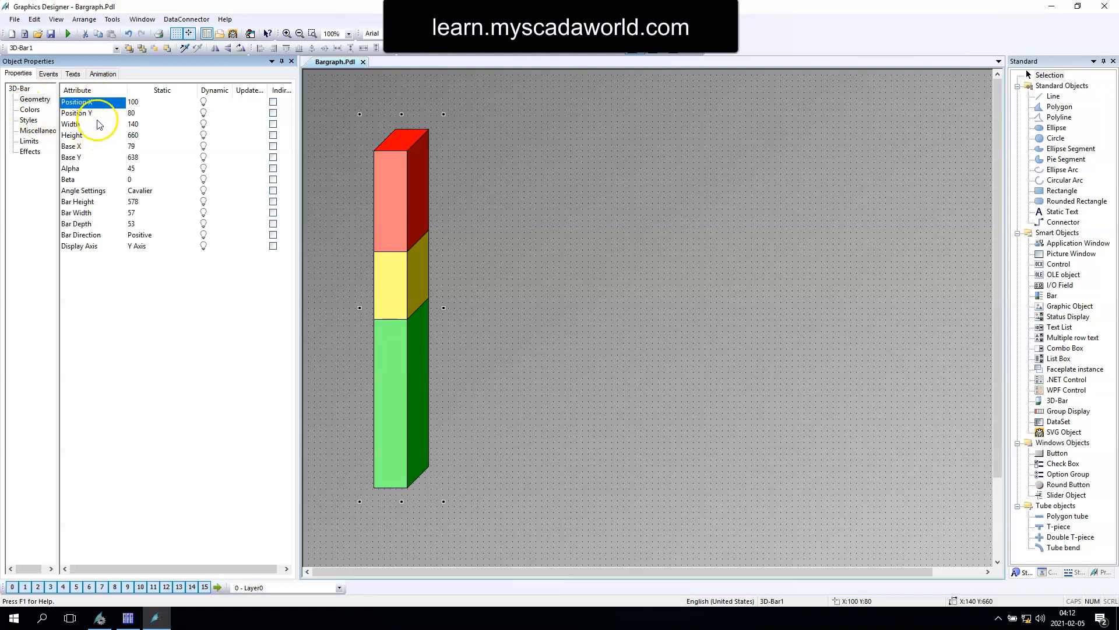
{"action": "left_click", "coordinate": [72, 179]}
{"action": "left_click", "coordinate": [87, 157]}
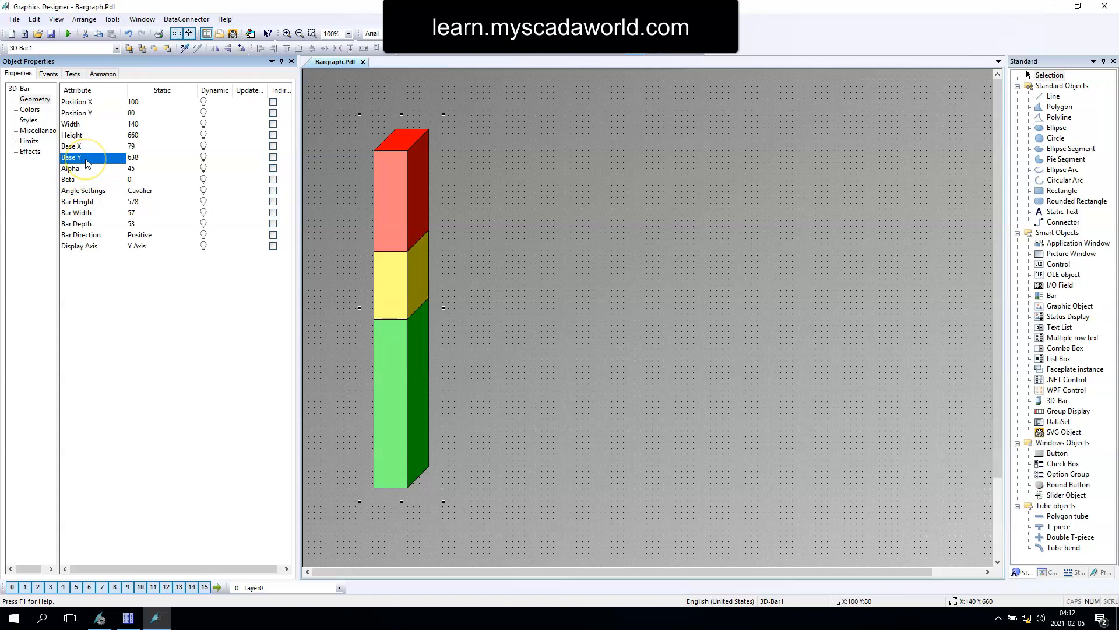
{"action": "left_click", "coordinate": [73, 124]}
Step: Set the 3D bar's bar width and bar depth to 20 and its bar height to 600
{"action": "left_click", "coordinate": [89, 213]}
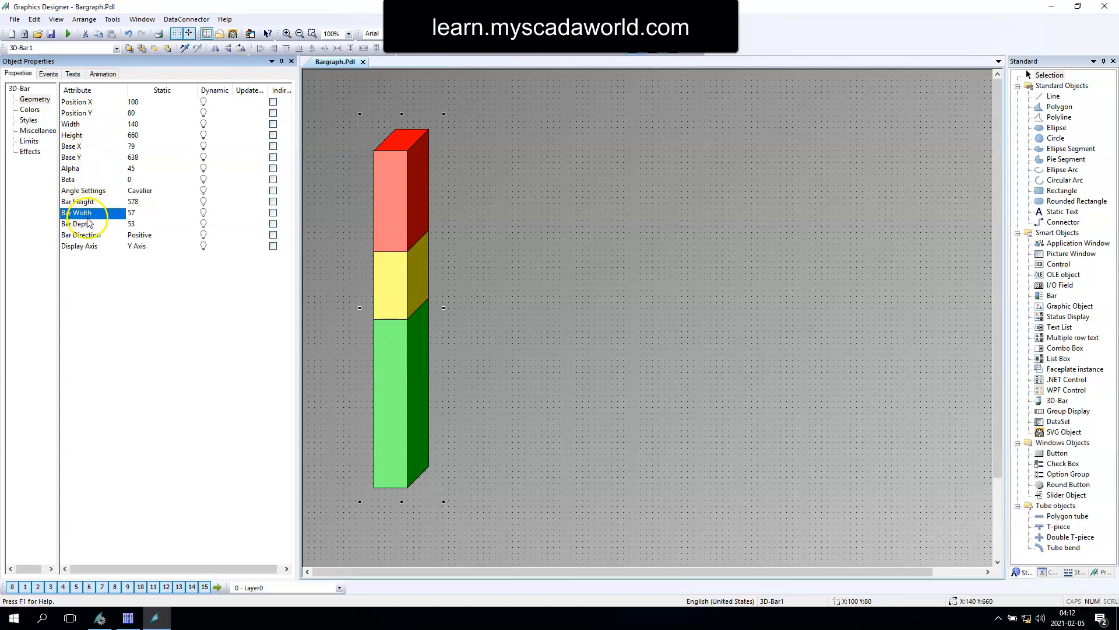
{"action": "type", "text": "20"}
{"action": "key", "text": "Return"}
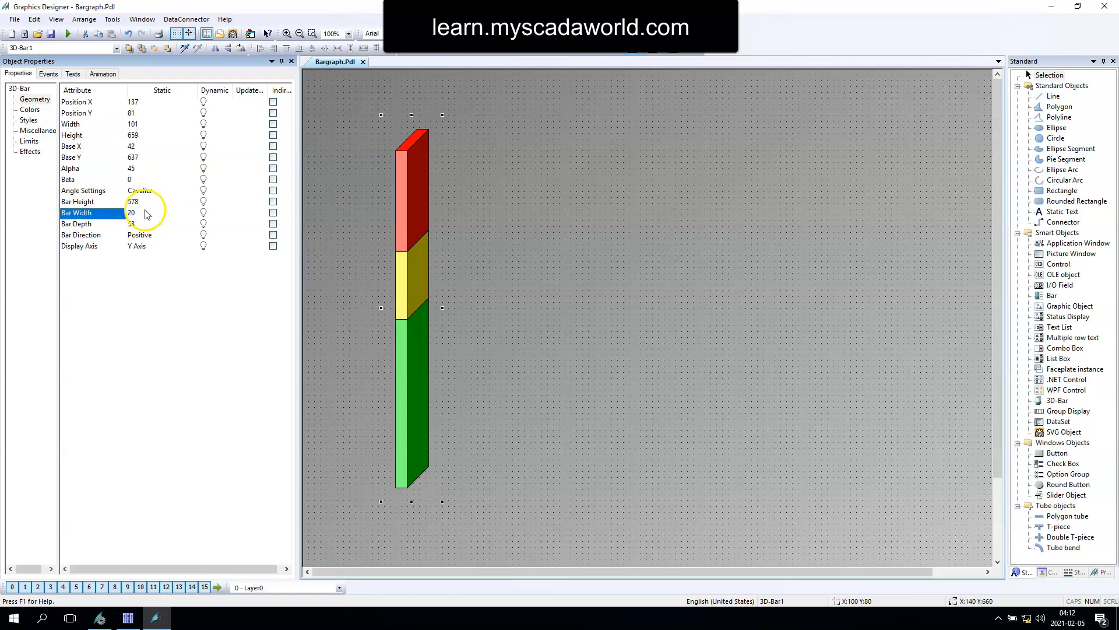
{"action": "left_click", "coordinate": [134, 223]}
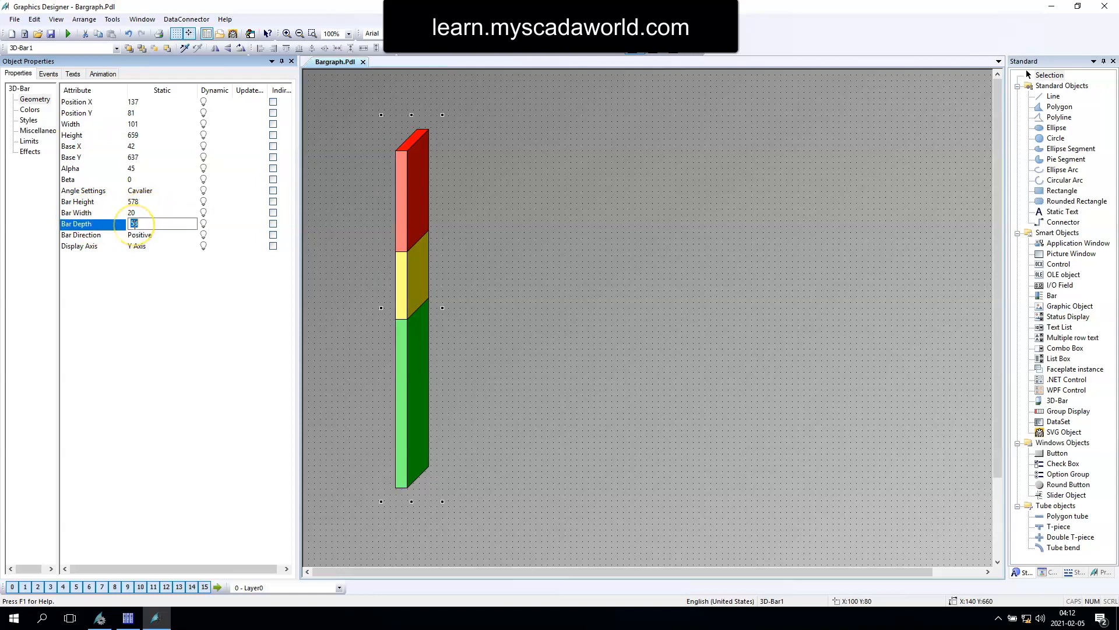
{"action": "type", "text": "20"}
{"action": "key", "text": "Return"}
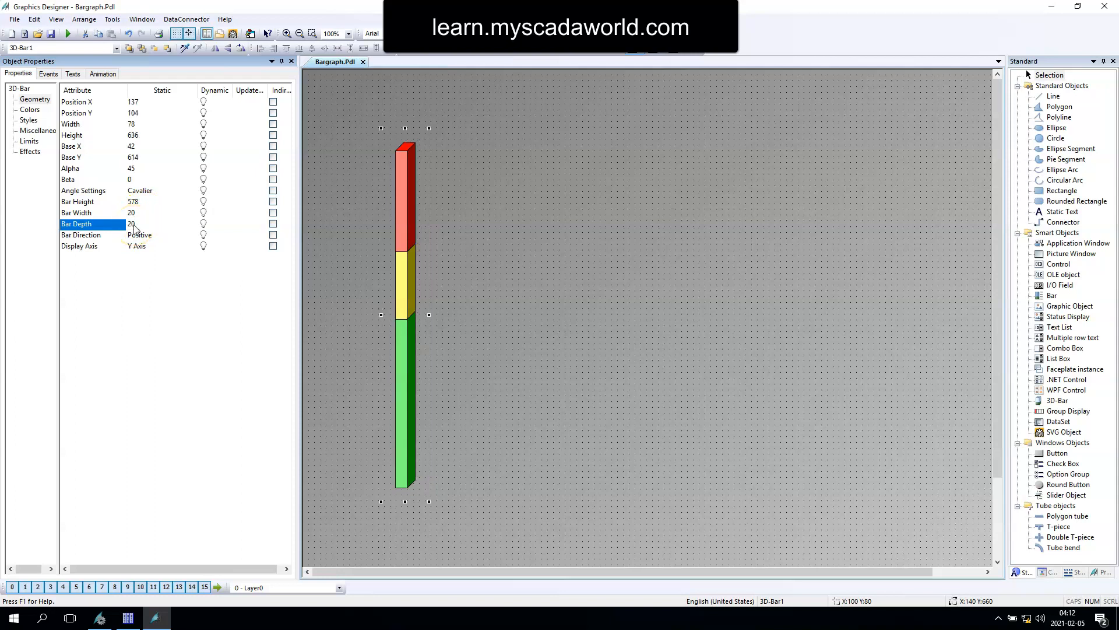
{"action": "left_click", "coordinate": [136, 202]}
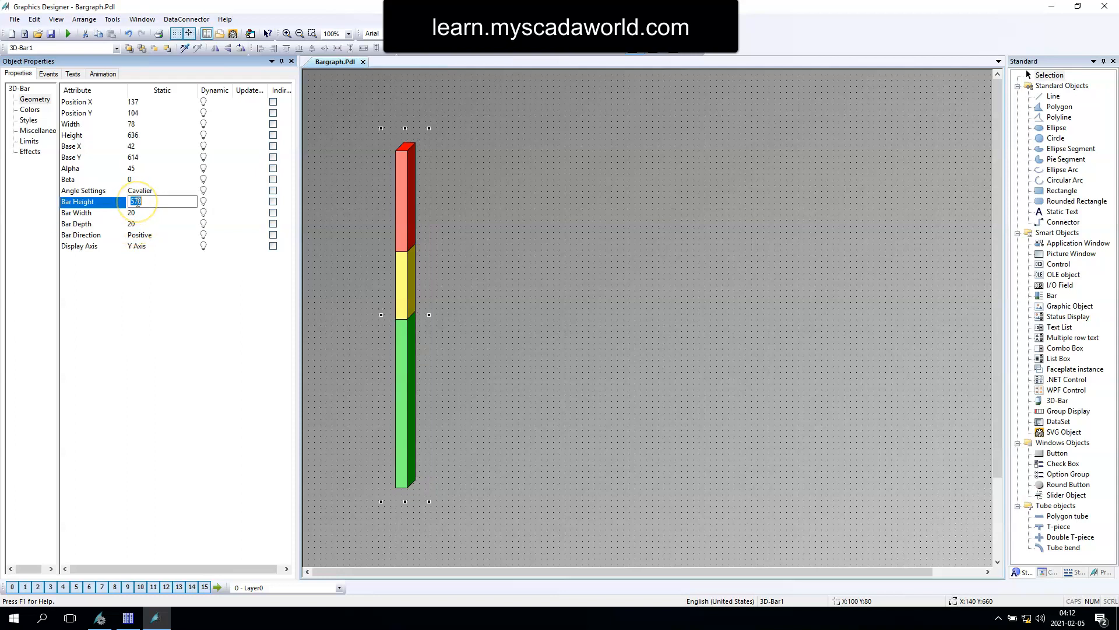
{"action": "key", "text": "Return"}
Step: Try the Isometric, Axonometric and Freely Defined angle settings on the 3D bar, and return it to Cavalier
{"action": "left_click", "coordinate": [137, 191]}
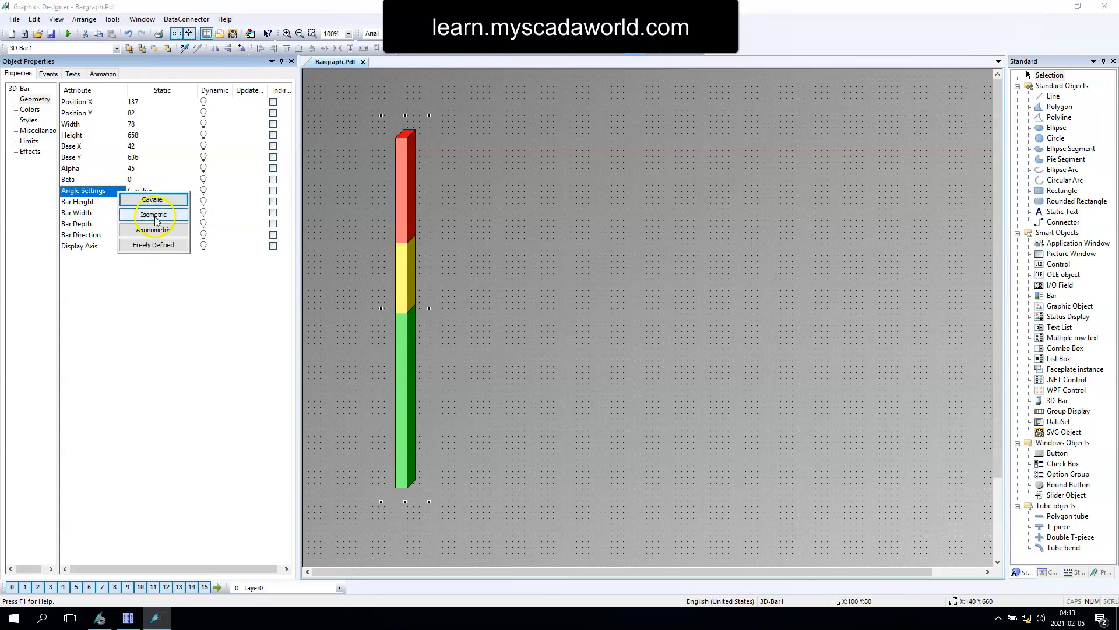
{"action": "left_click", "coordinate": [155, 215]}
{"action": "left_click", "coordinate": [148, 195]}
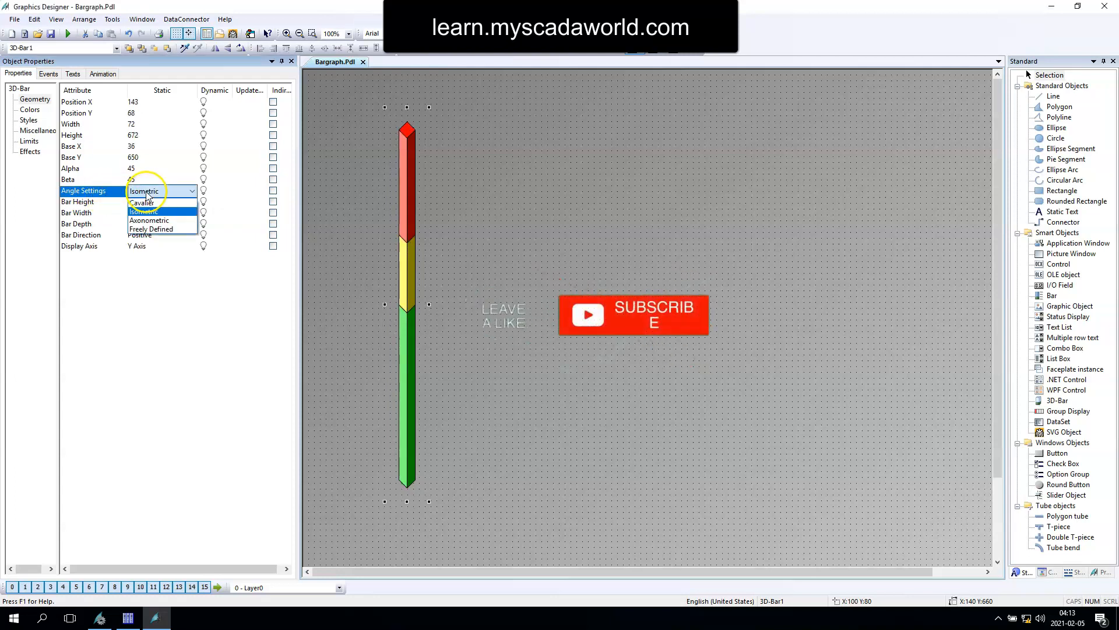
{"action": "left_click", "coordinate": [149, 220]}
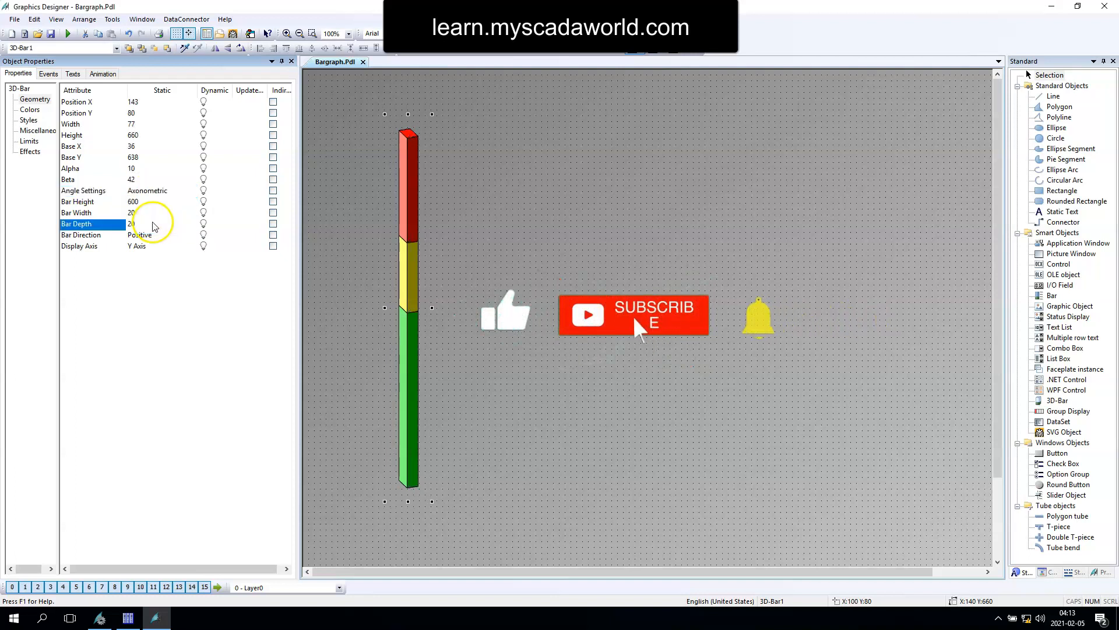
{"action": "left_click", "coordinate": [129, 191]}
{"action": "left_click", "coordinate": [148, 245]}
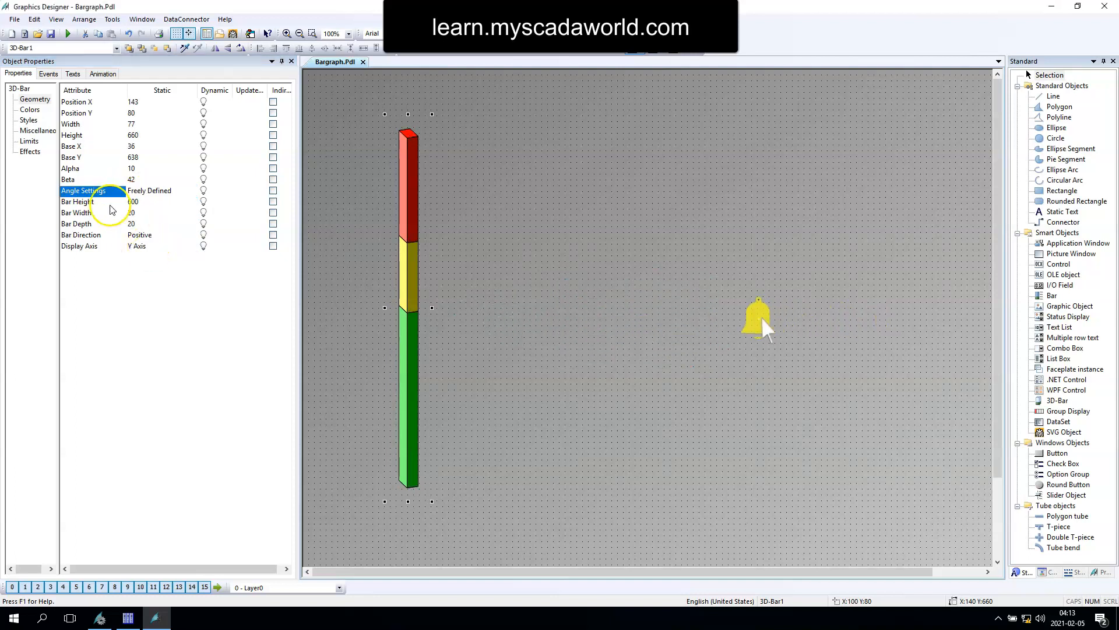
{"action": "left_click", "coordinate": [125, 191]}
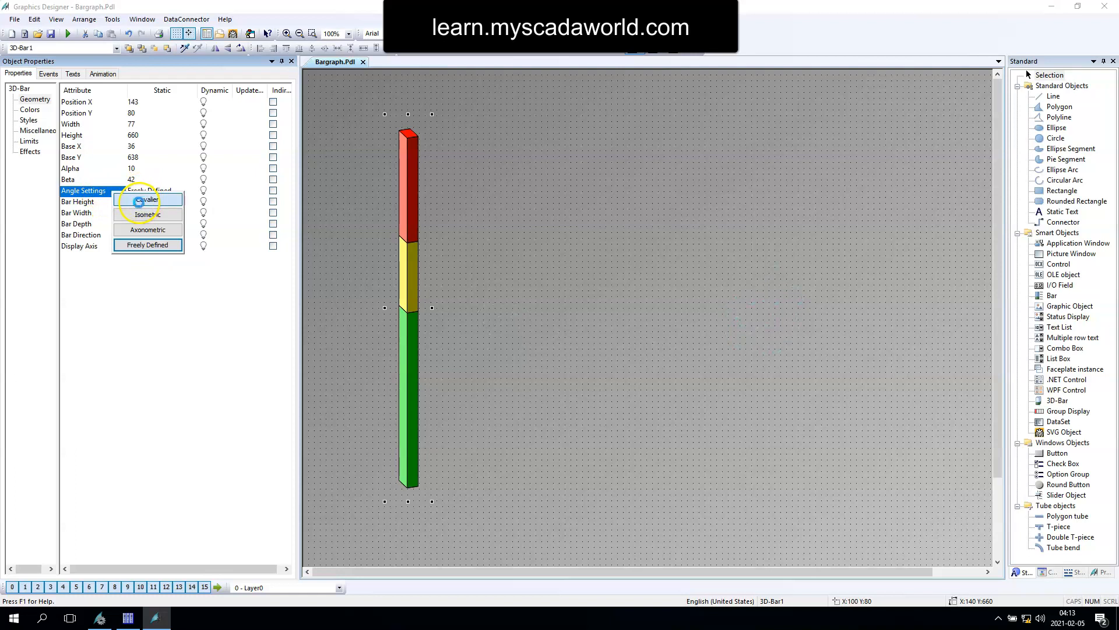
{"action": "left_click", "coordinate": [139, 201]}
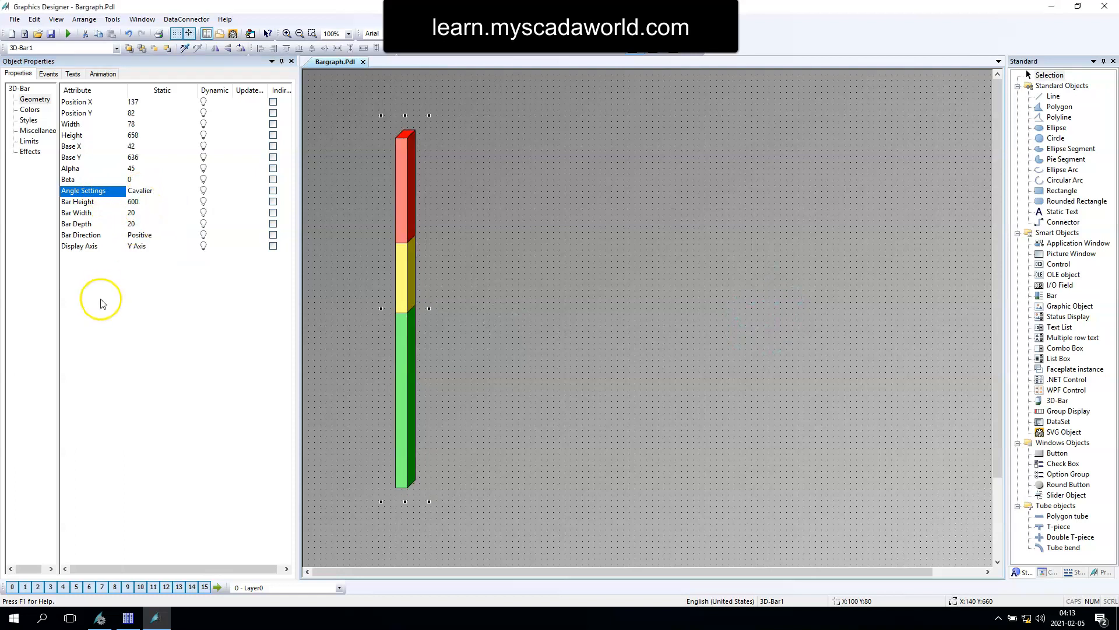
Step: Try the X Axis and Z Axis as the 3D bar's display axis, and return it to the Y Axis
{"action": "left_click", "coordinate": [87, 247]}
{"action": "left_click", "coordinate": [151, 261]}
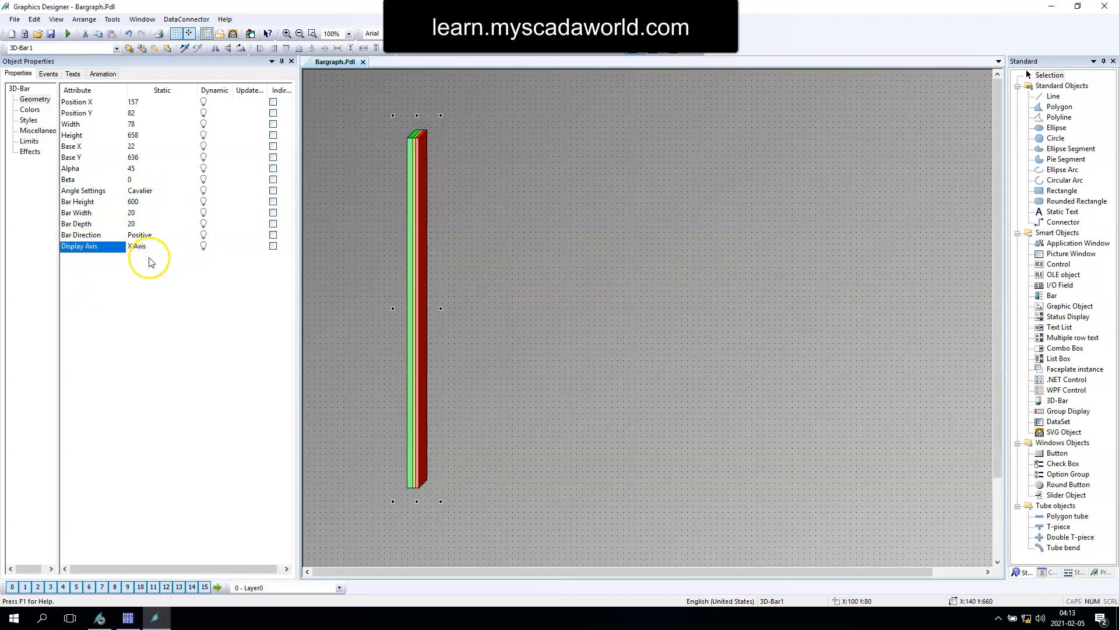
{"action": "left_click", "coordinate": [111, 248]}
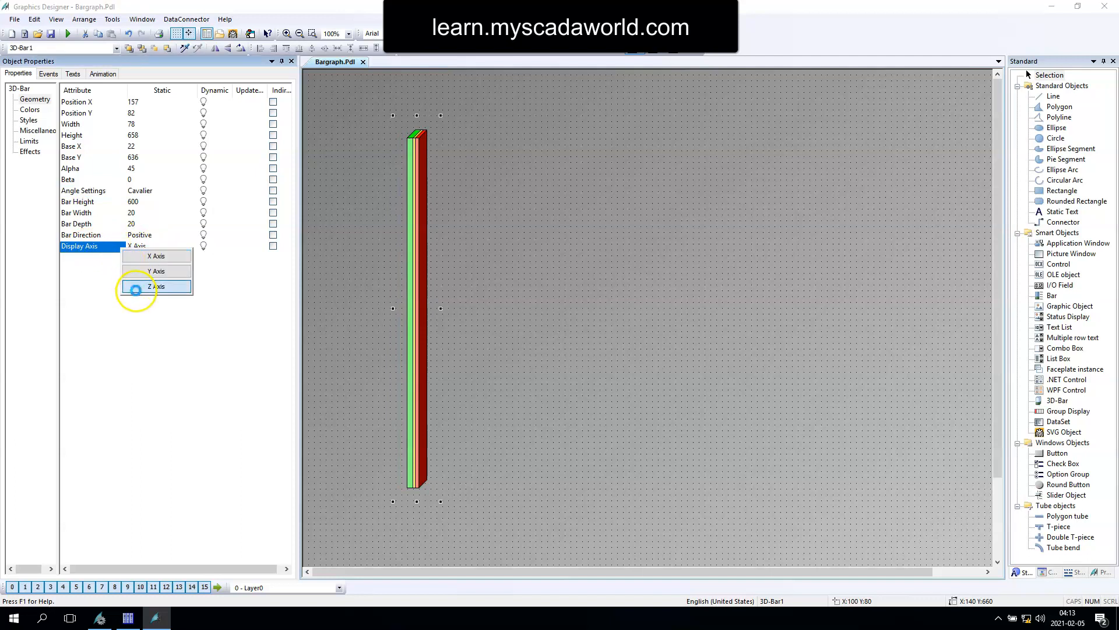
{"action": "left_click", "coordinate": [131, 287]}
{"action": "left_click", "coordinate": [108, 247]}
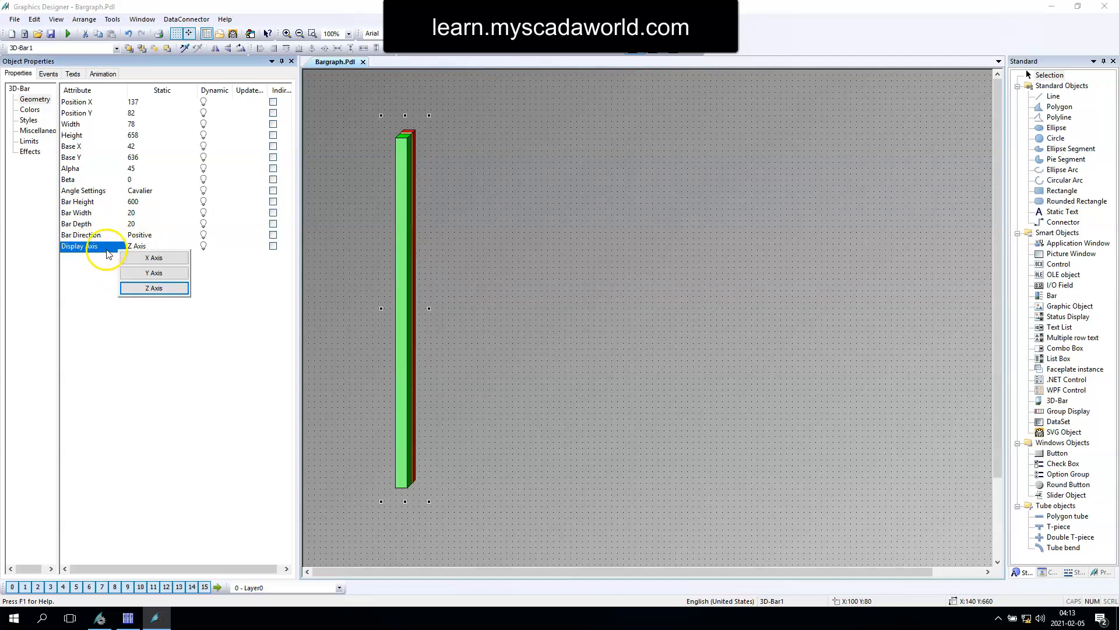
{"action": "left_click", "coordinate": [154, 258]}
{"action": "left_click", "coordinate": [140, 247]}
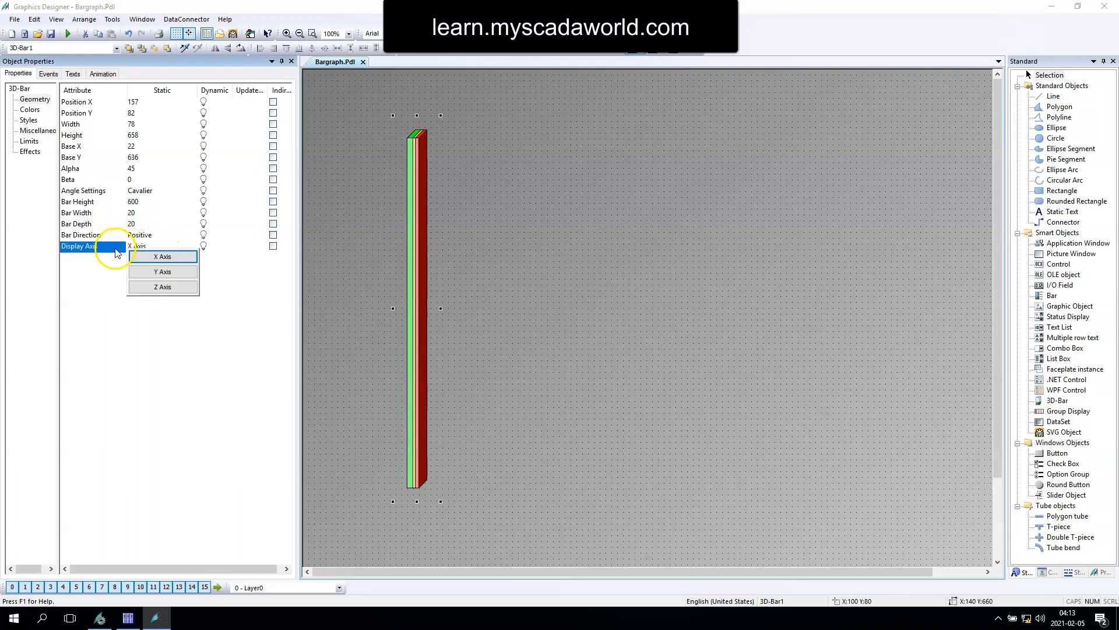
{"action": "left_click", "coordinate": [140, 271]}
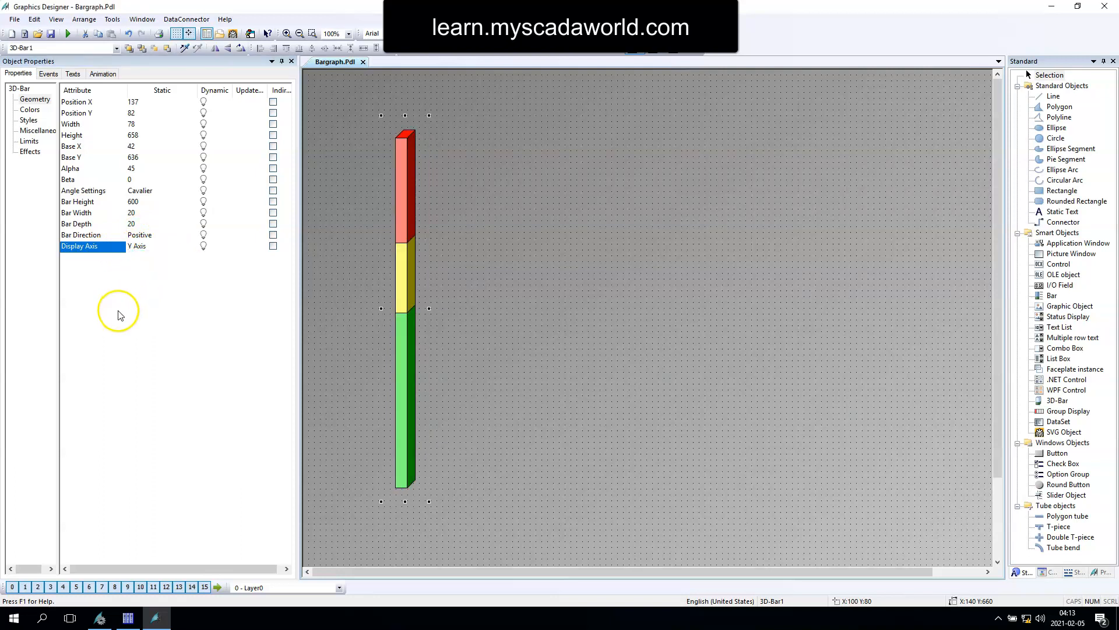
Step: Set the 3D bar's maximum value to 1000 and its zero point and minimum values to 0
{"action": "left_click", "coordinate": [27, 110]}
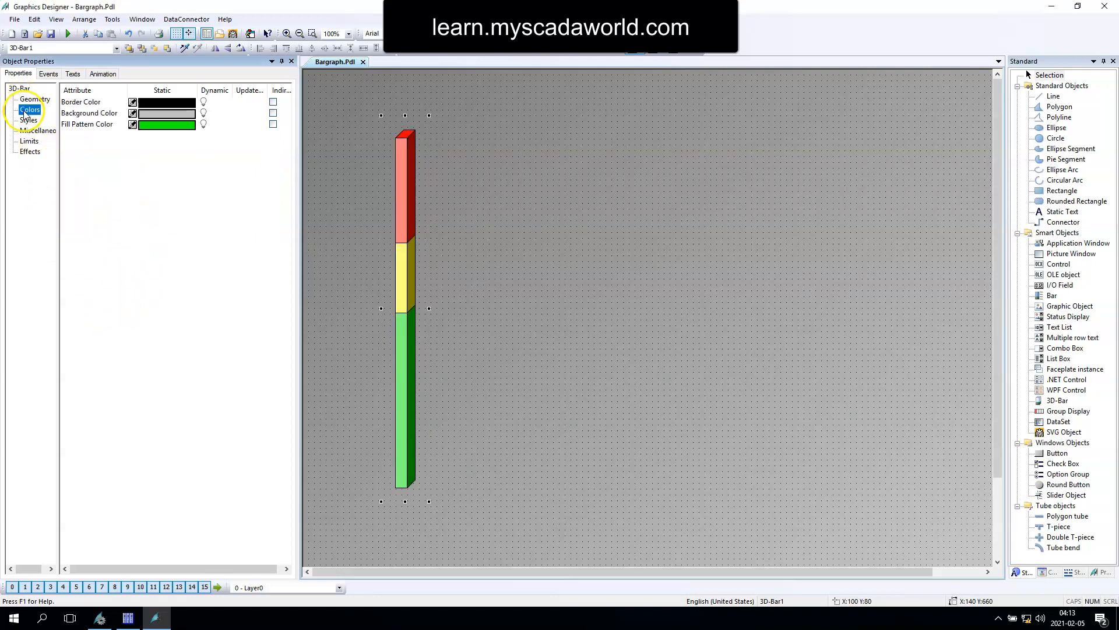
{"action": "left_click", "coordinate": [28, 121]}
{"action": "left_click", "coordinate": [35, 131]}
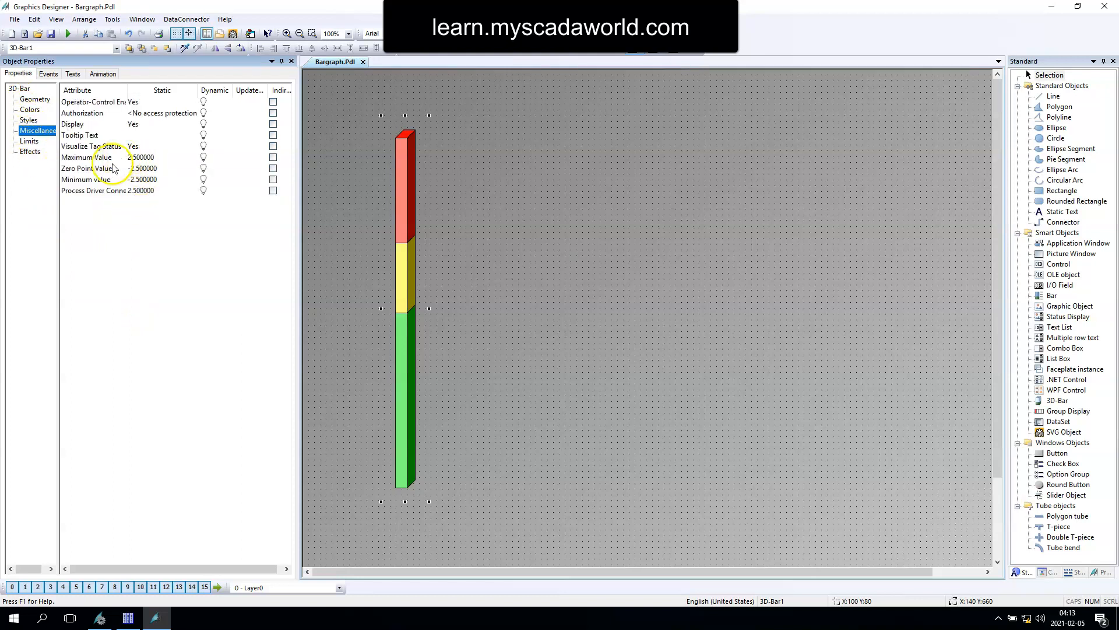
{"action": "left_click", "coordinate": [146, 159]}
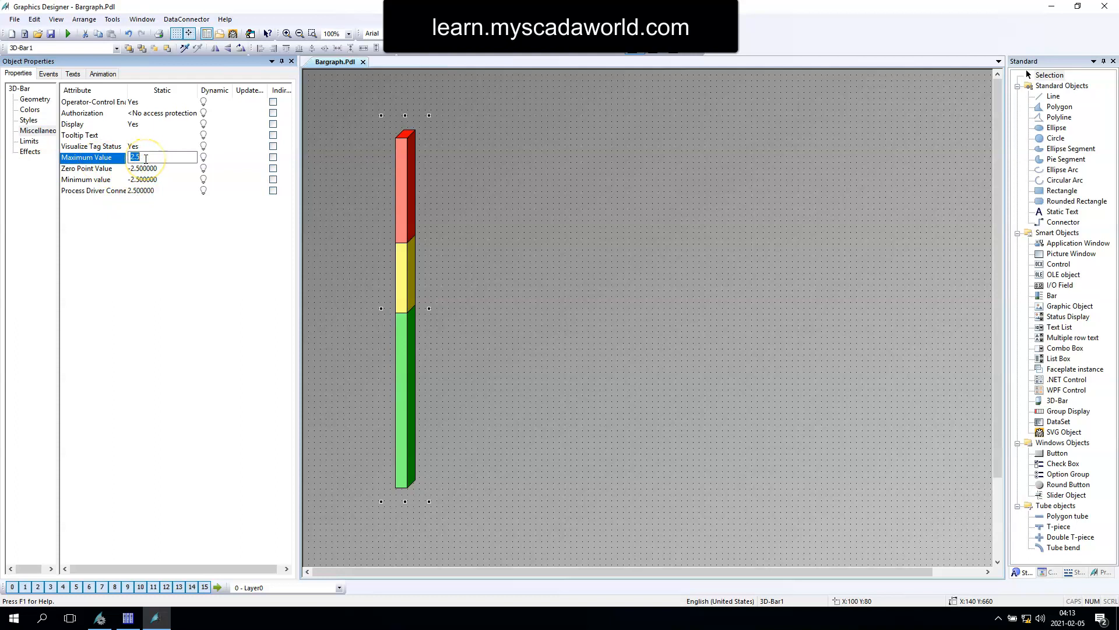
{"action": "key", "text": "Return"}
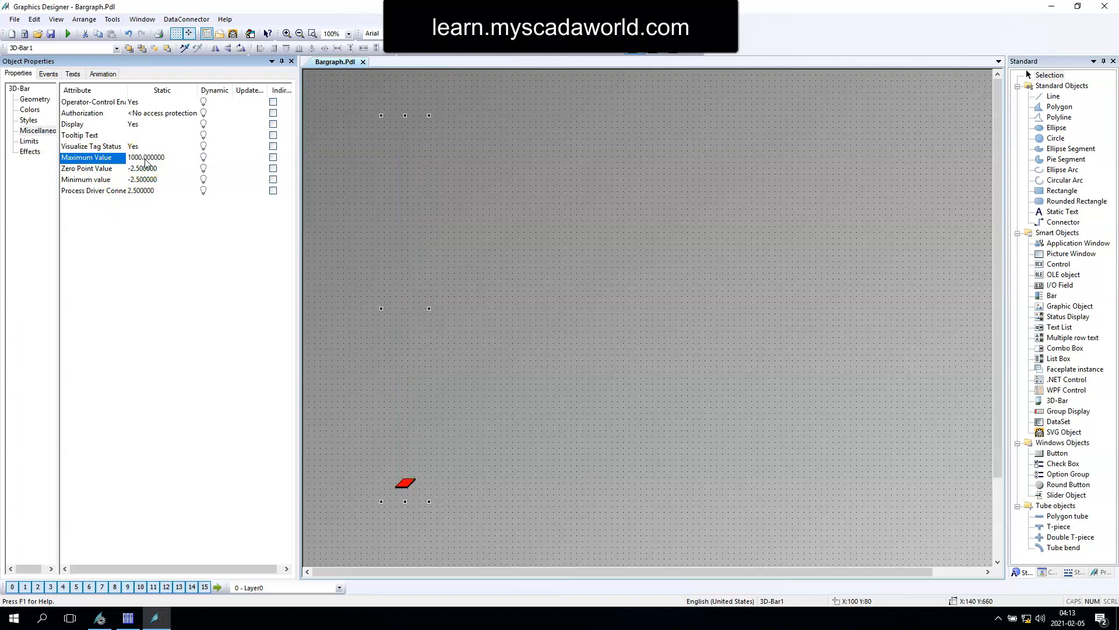
{"action": "left_click", "coordinate": [103, 169]}
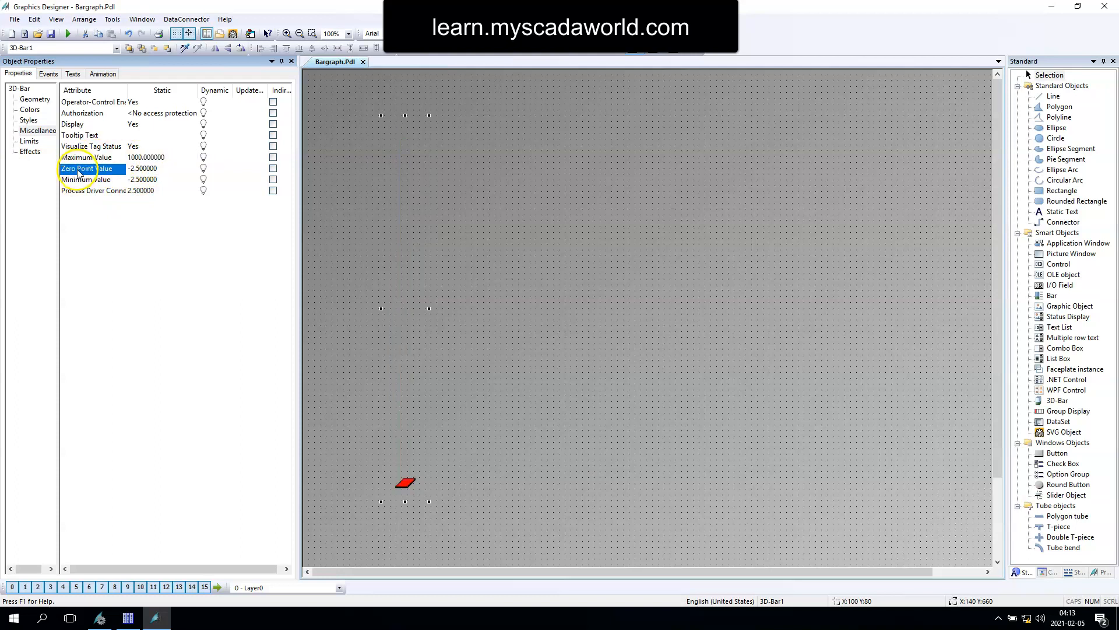
{"action": "double_click", "coordinate": [103, 171]}
{"action": "type", "text": "0"}
{"action": "key", "text": "Return"}
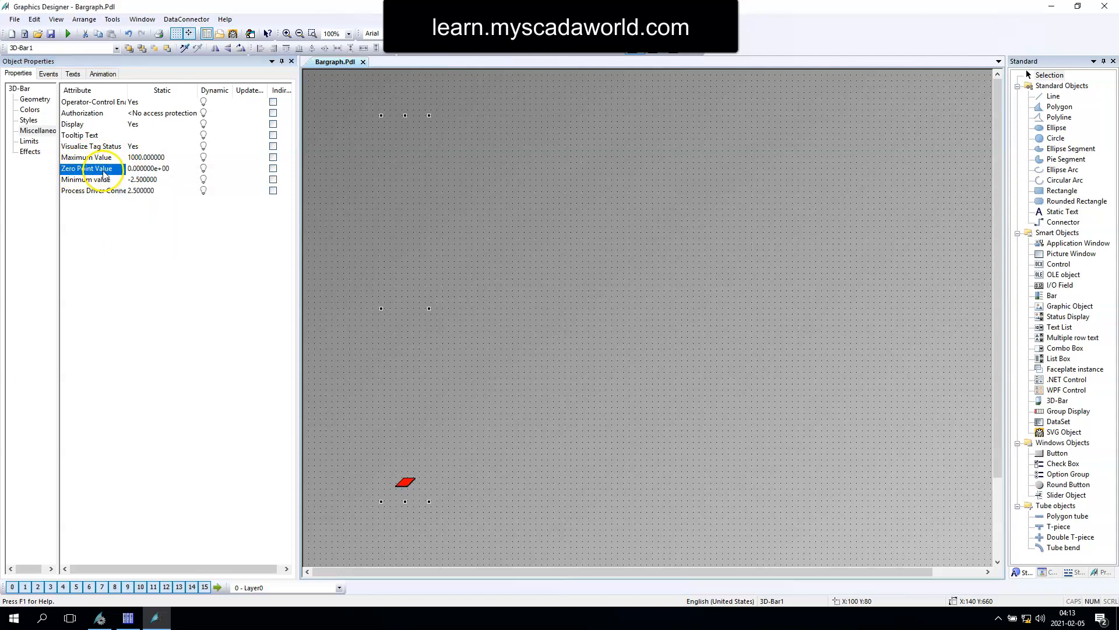
{"action": "double_click", "coordinate": [107, 180]}
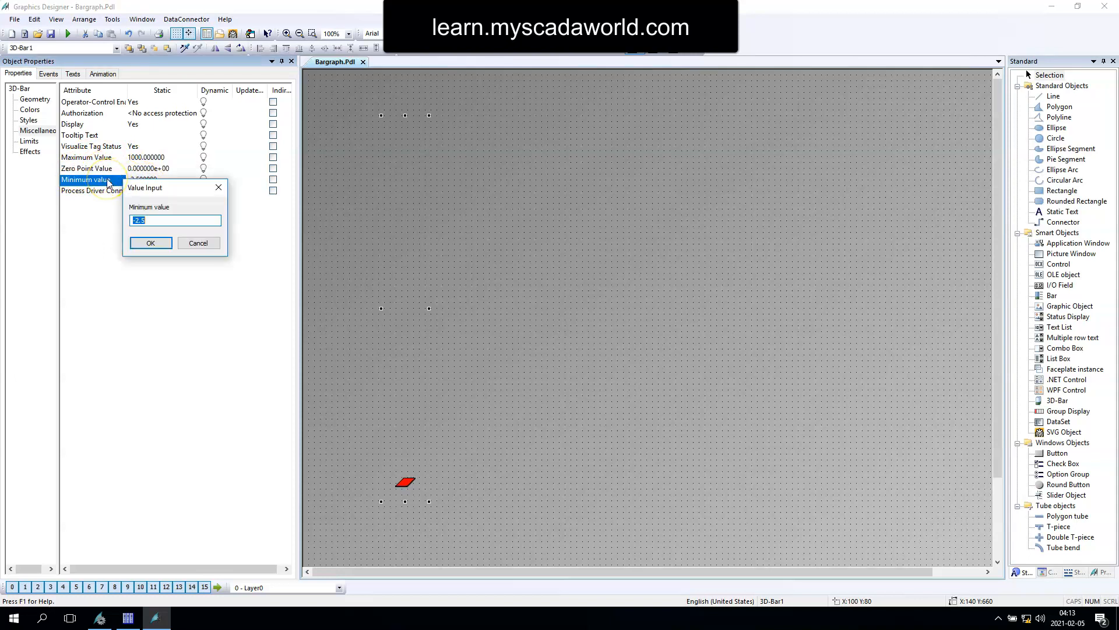
{"action": "key", "text": "Return"}
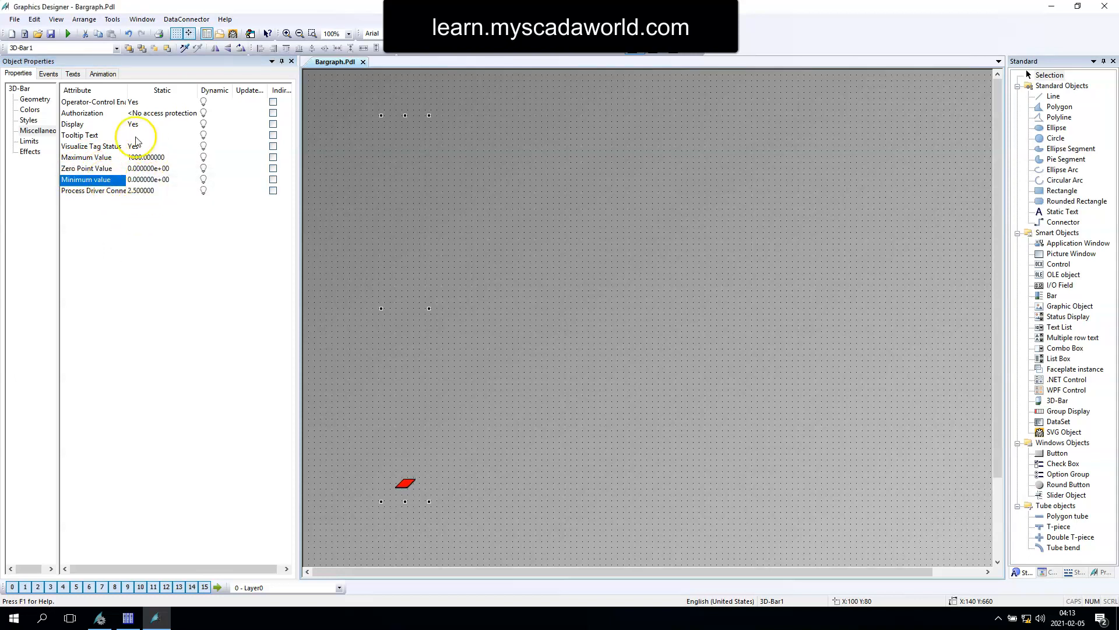
Step: In WinCC Configuration Studio, add an internal tag group QA7 and create the tag process_value in it
{"action": "left_click", "coordinate": [87, 191]}
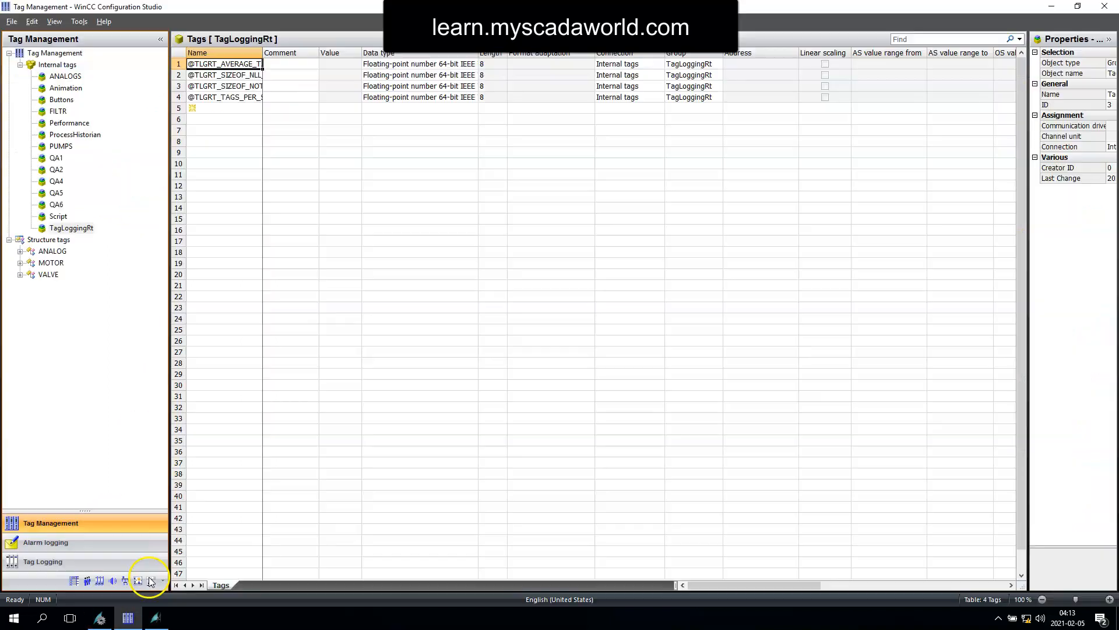
{"action": "left_click", "coordinate": [128, 618]}
{"action": "right_click", "coordinate": [59, 65]}
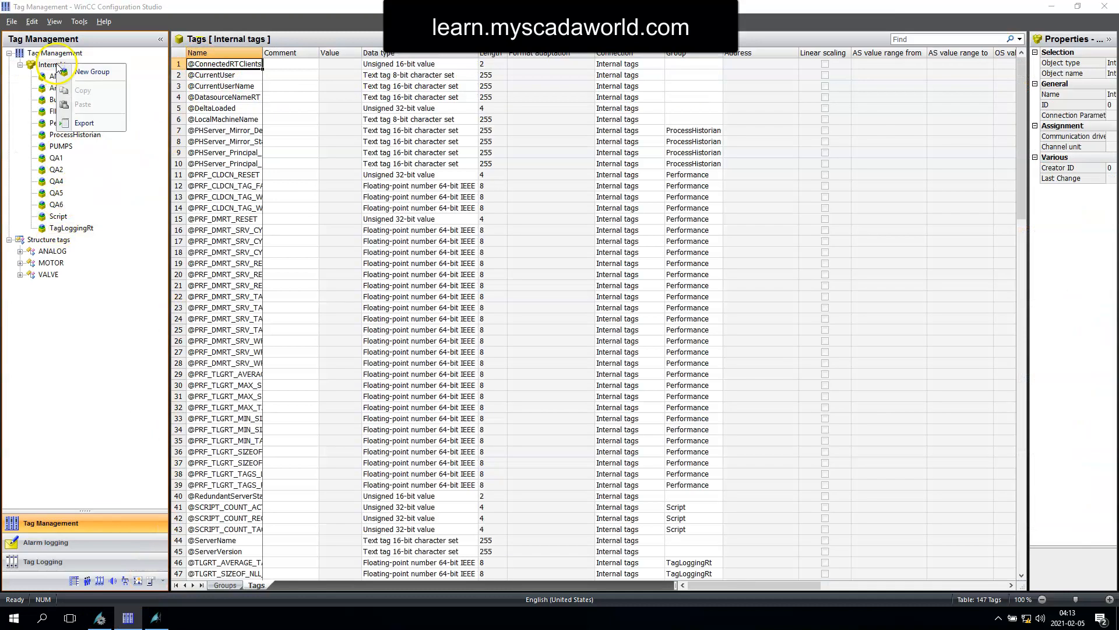
{"action": "left_click", "coordinate": [88, 72]}
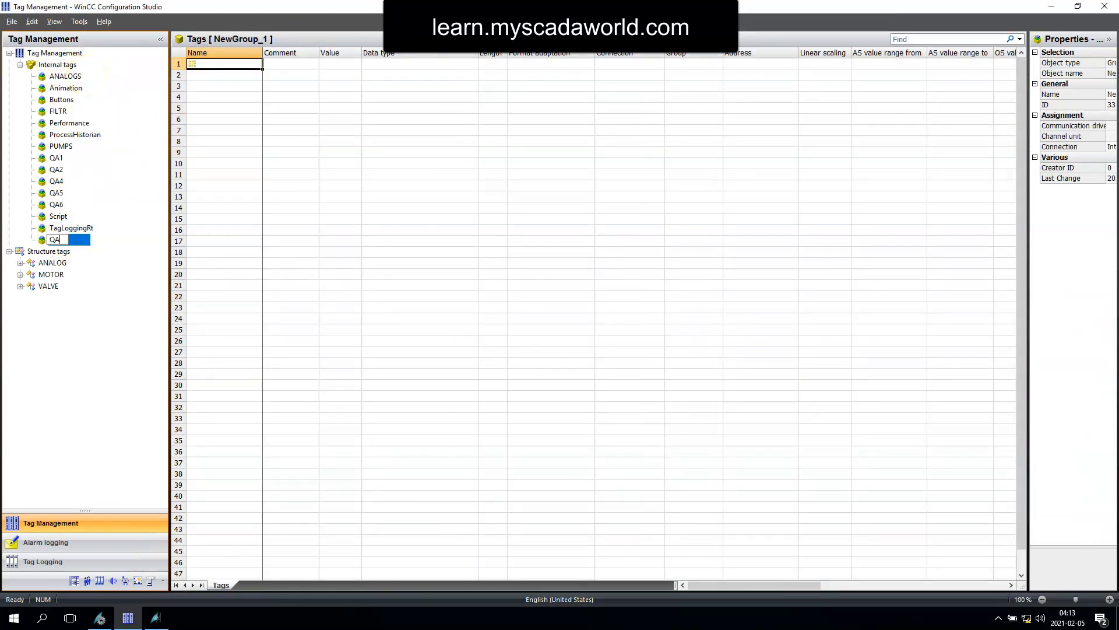
{"action": "key", "text": "Return"}
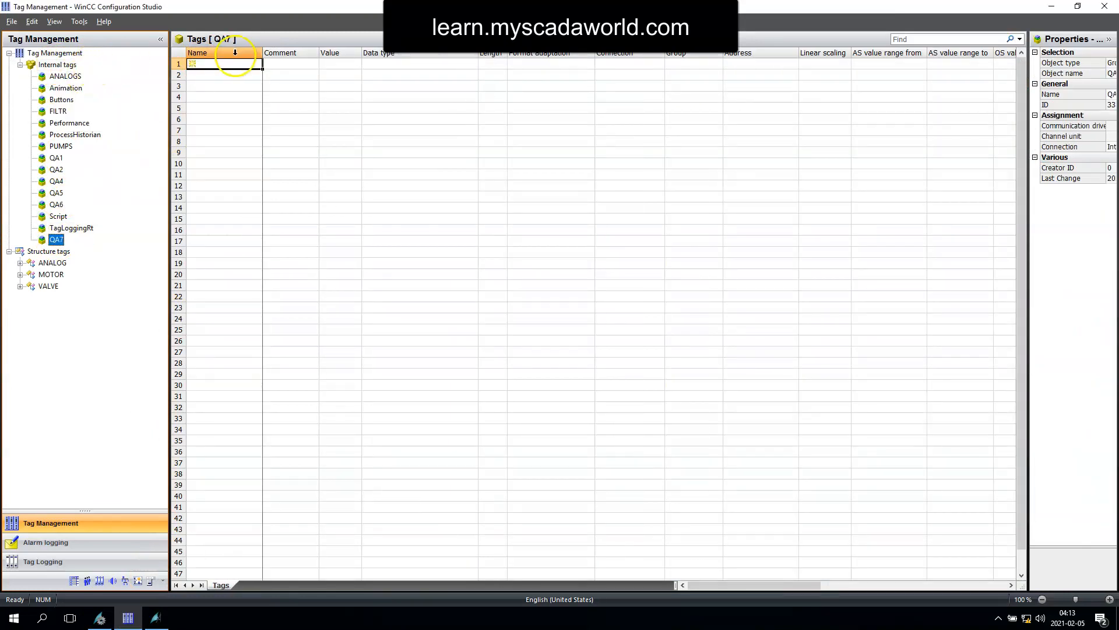
{"action": "left_click", "coordinate": [205, 63]}
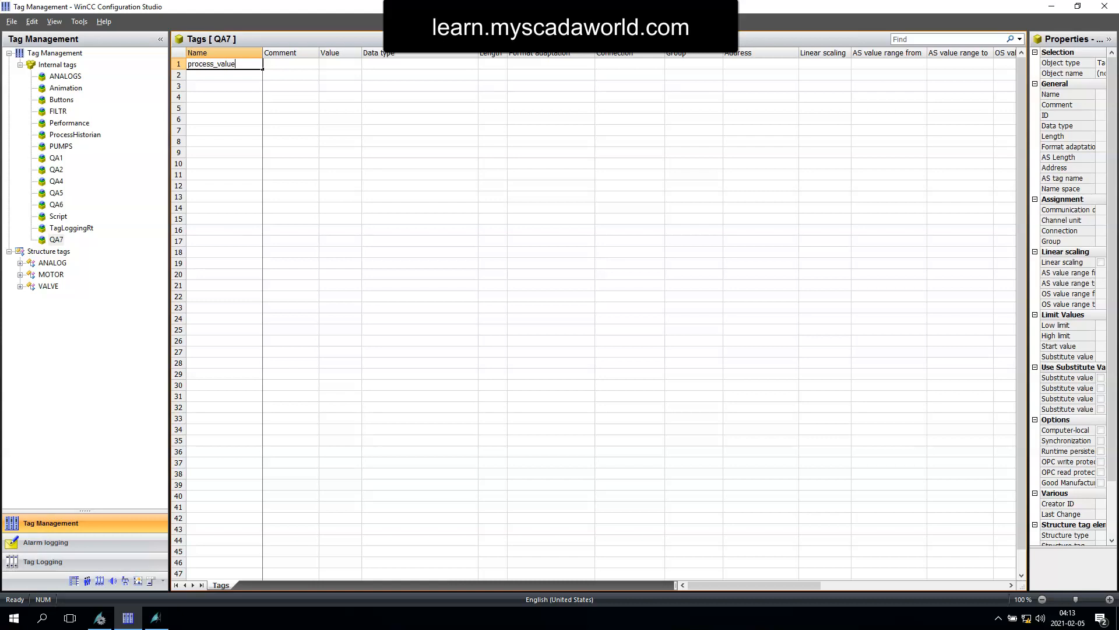
{"action": "key", "text": "Return"}
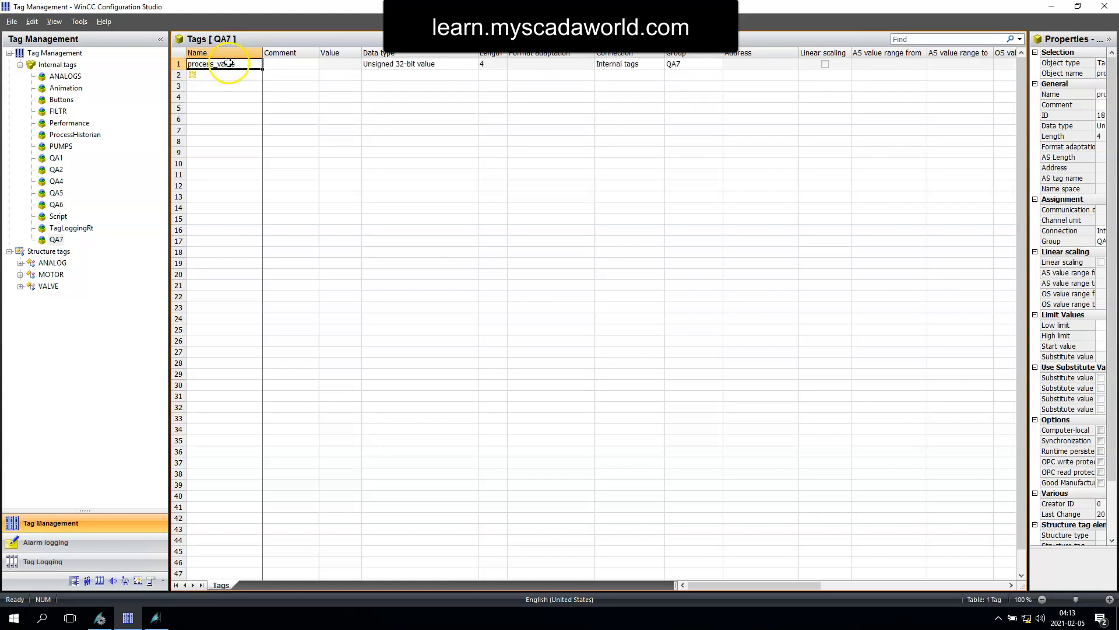
Step: Back in Graphics Designer, link the 3D bar's process driver connection to the tag process_value with a 1 s update cycle
{"action": "left_click", "coordinate": [155, 618]}
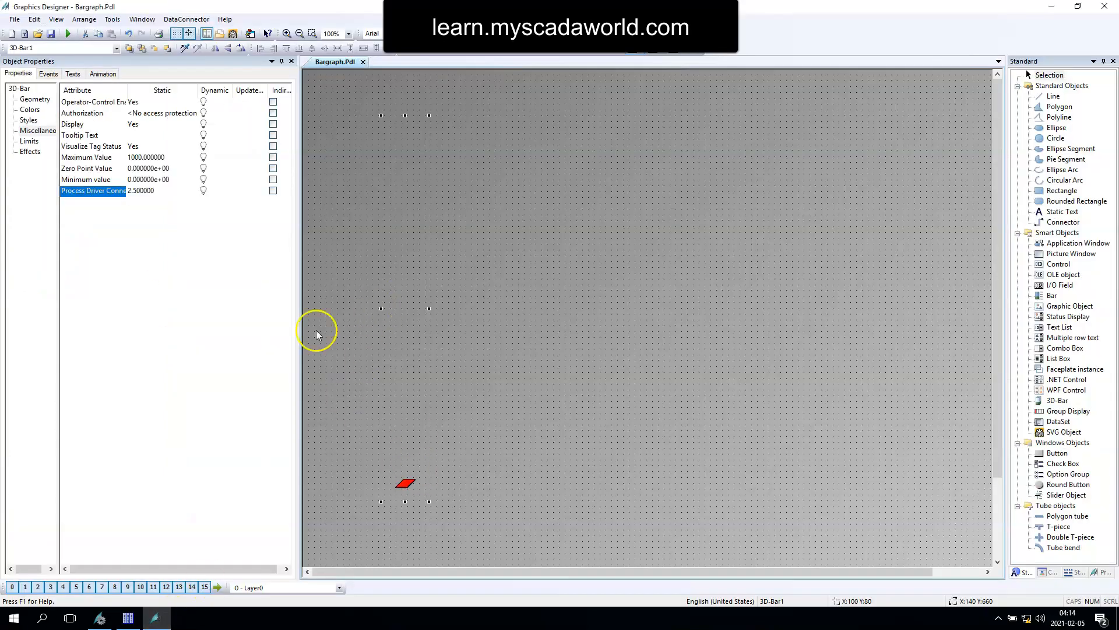
{"action": "double_click", "coordinate": [213, 190]}
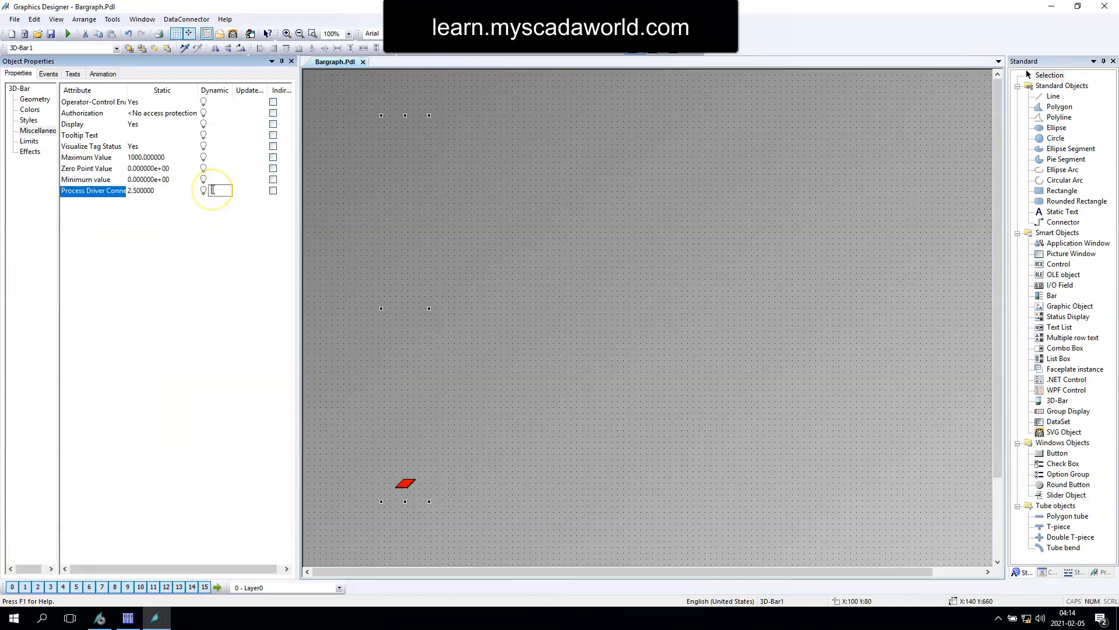
{"action": "key", "text": "Return"}
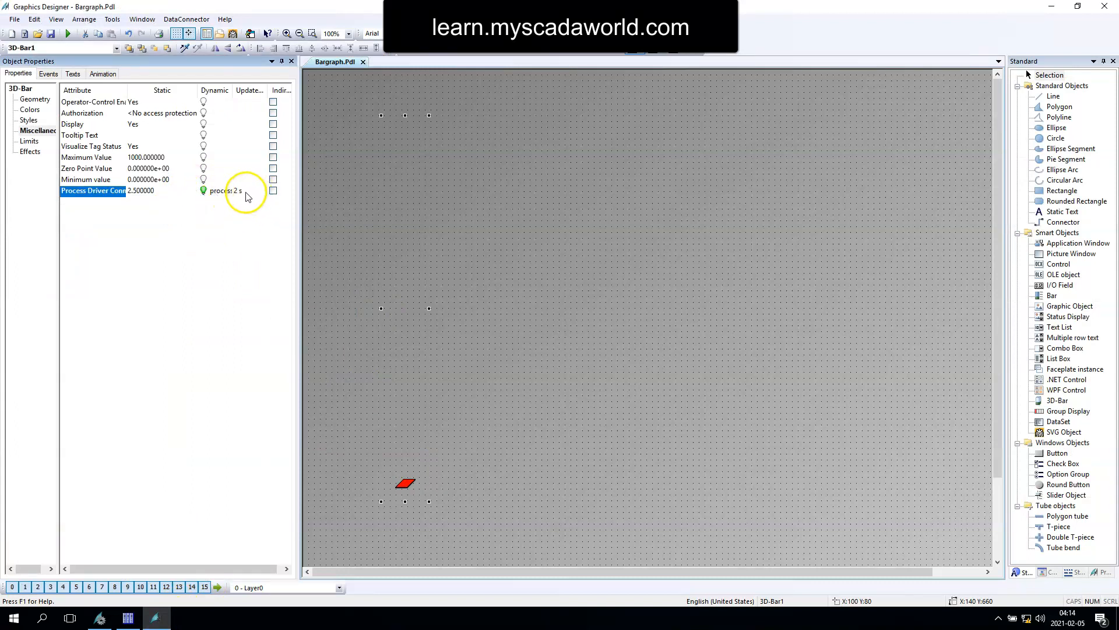
{"action": "double_click", "coordinate": [239, 190]}
{"action": "left_click", "coordinate": [283, 233]}
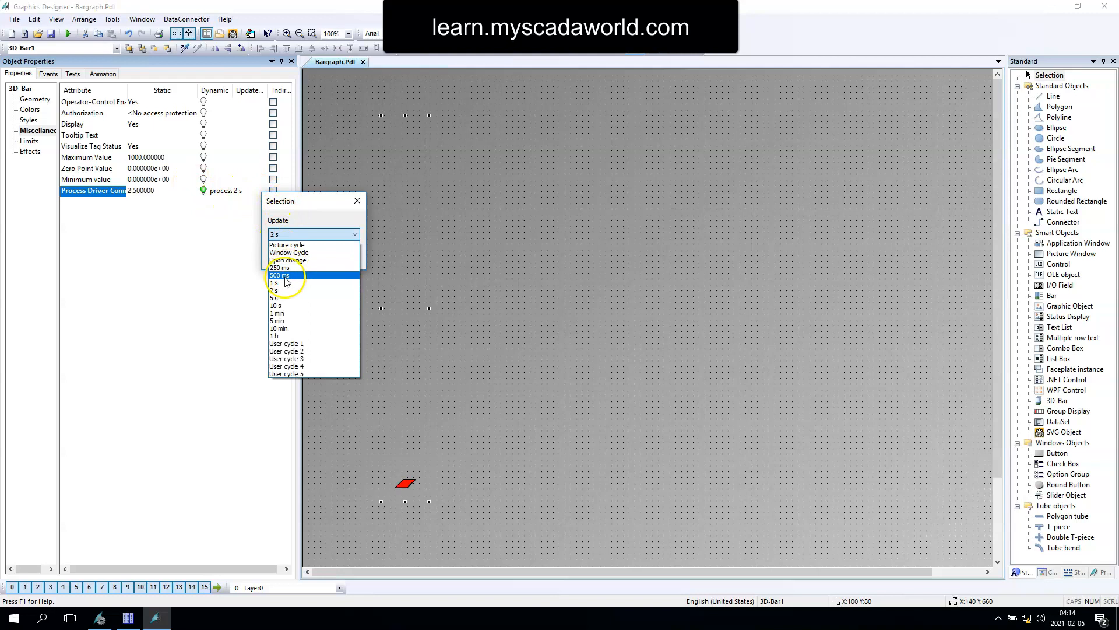
{"action": "left_click", "coordinate": [279, 282]}
{"action": "left_click", "coordinate": [290, 257]}
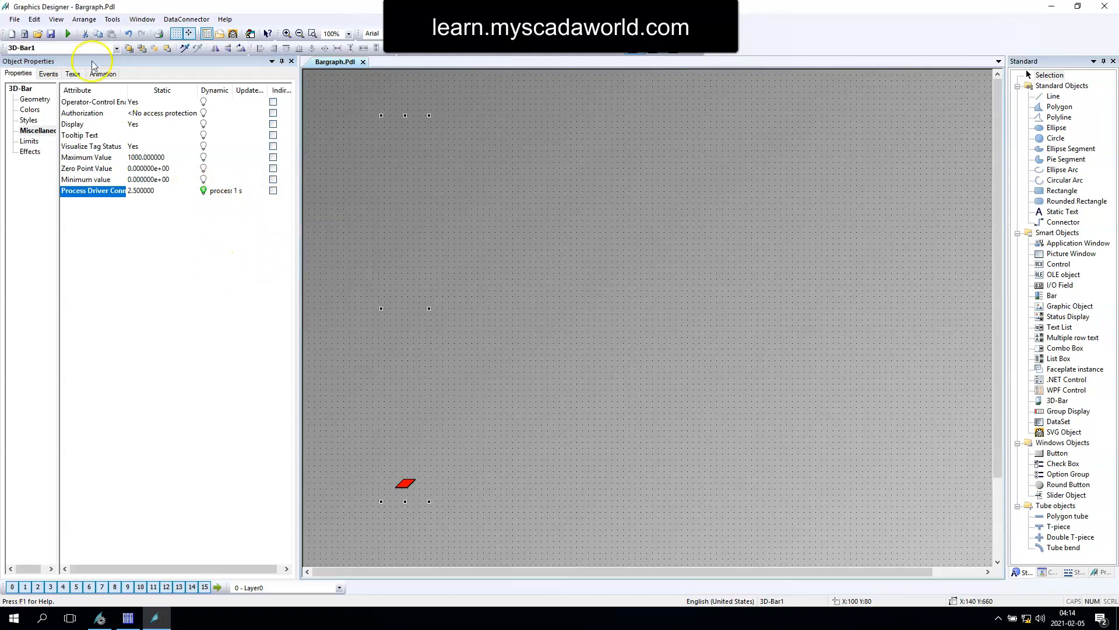
Step: Add an I/O field about 120 by 50 beside the 3D bar and connect it to the tag process_value
{"action": "key", "text": "Escape"}
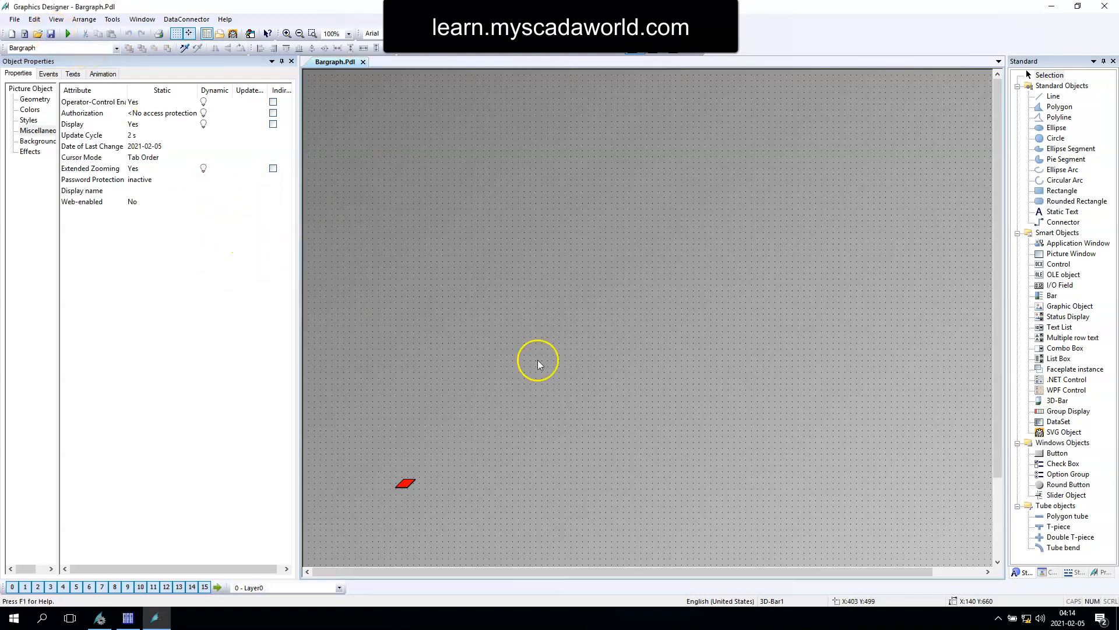
{"action": "left_click", "coordinate": [1064, 288]}
{"action": "left_click_drag", "start_coordinate": [477, 249], "coordinate": [548, 279]}
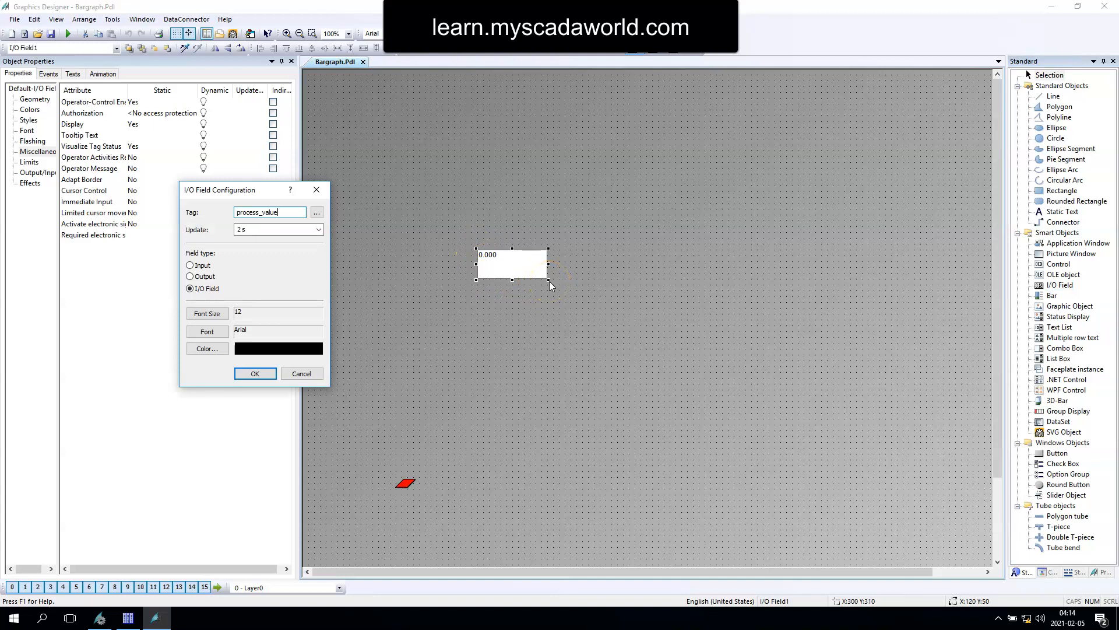
{"action": "left_click", "coordinate": [255, 378]}
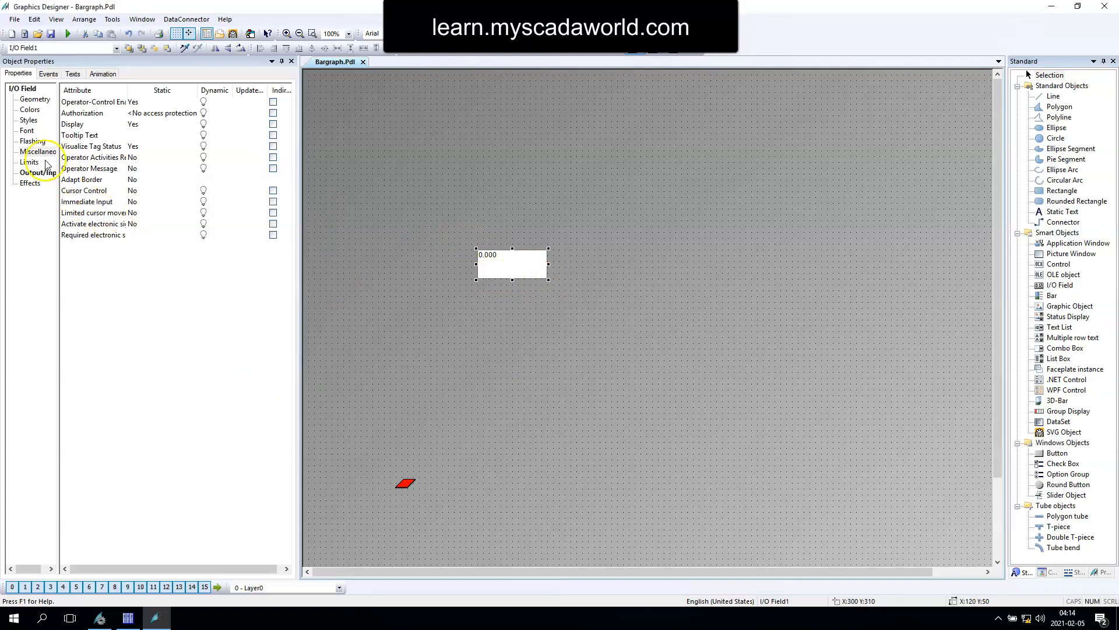
Step: Center the I/O field's text on both the X and Y alignment and set its font size to 18
{"action": "left_click", "coordinate": [27, 130]}
{"action": "left_click", "coordinate": [142, 168]}
{"action": "left_click", "coordinate": [142, 186]}
{"action": "left_click", "coordinate": [140, 180]}
{"action": "left_click", "coordinate": [139, 201]}
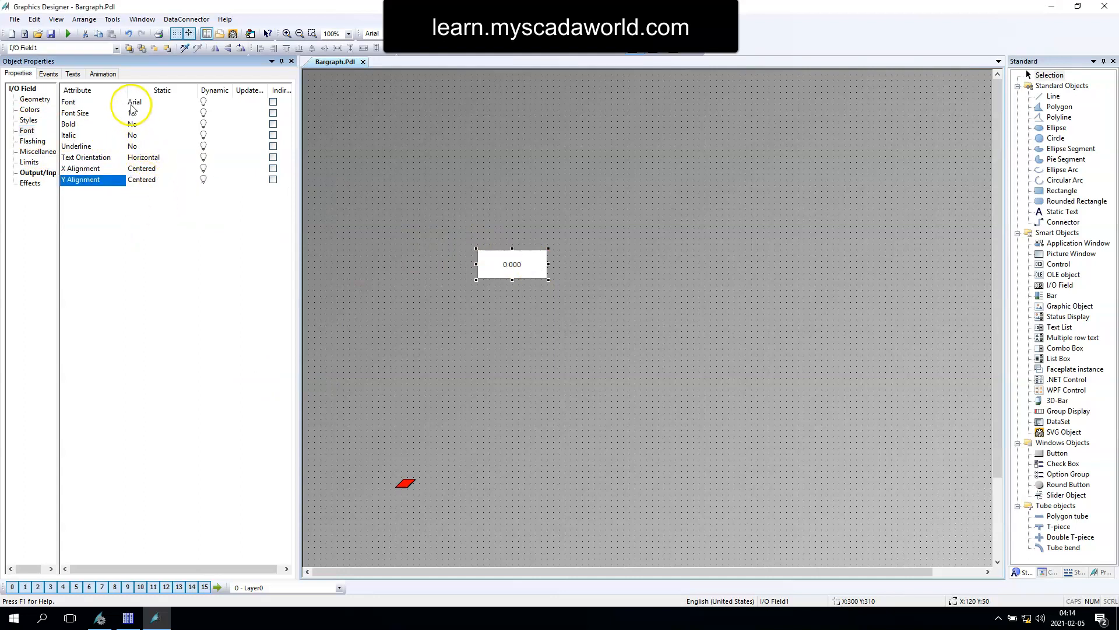
{"action": "left_click", "coordinate": [139, 113]}
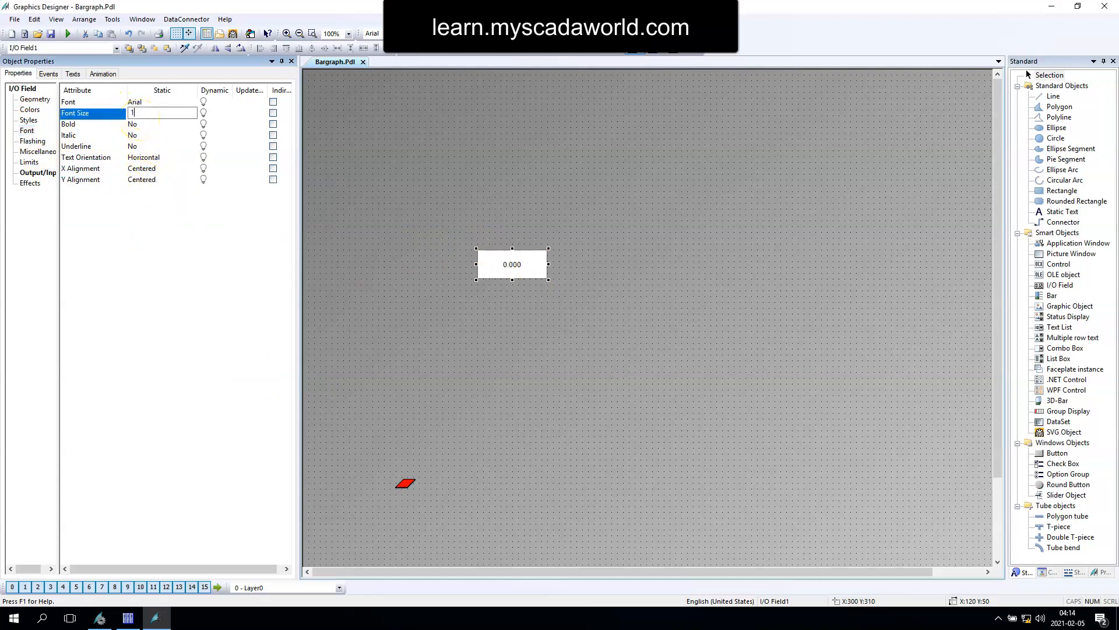
{"action": "key", "text": "Return"}
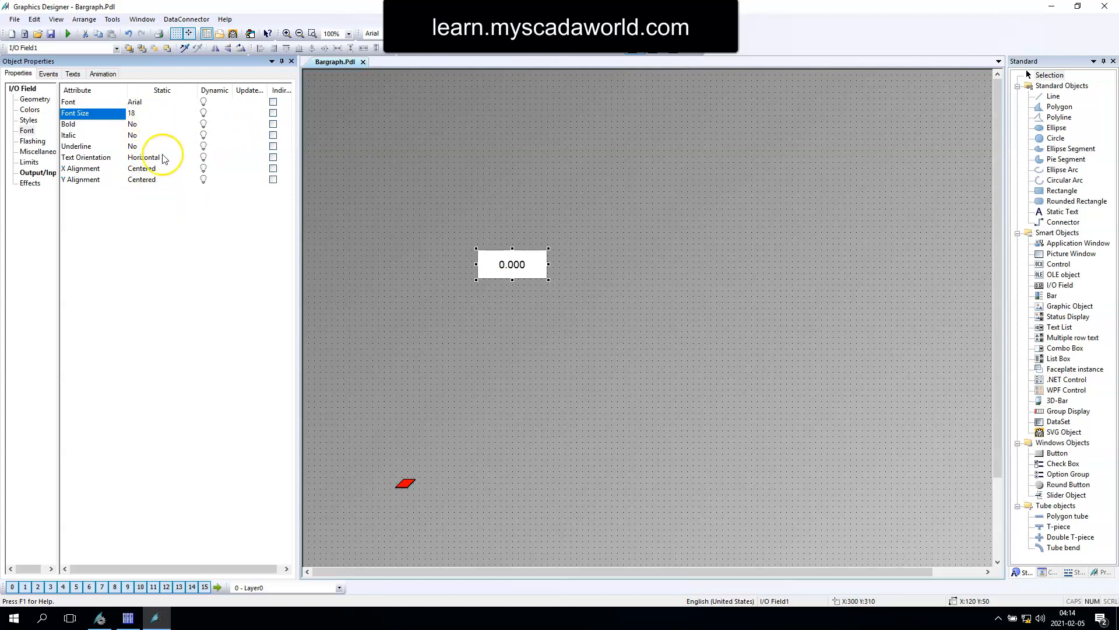
Step: Set the I/O field's output format to 99999
{"action": "left_click", "coordinate": [29, 162]}
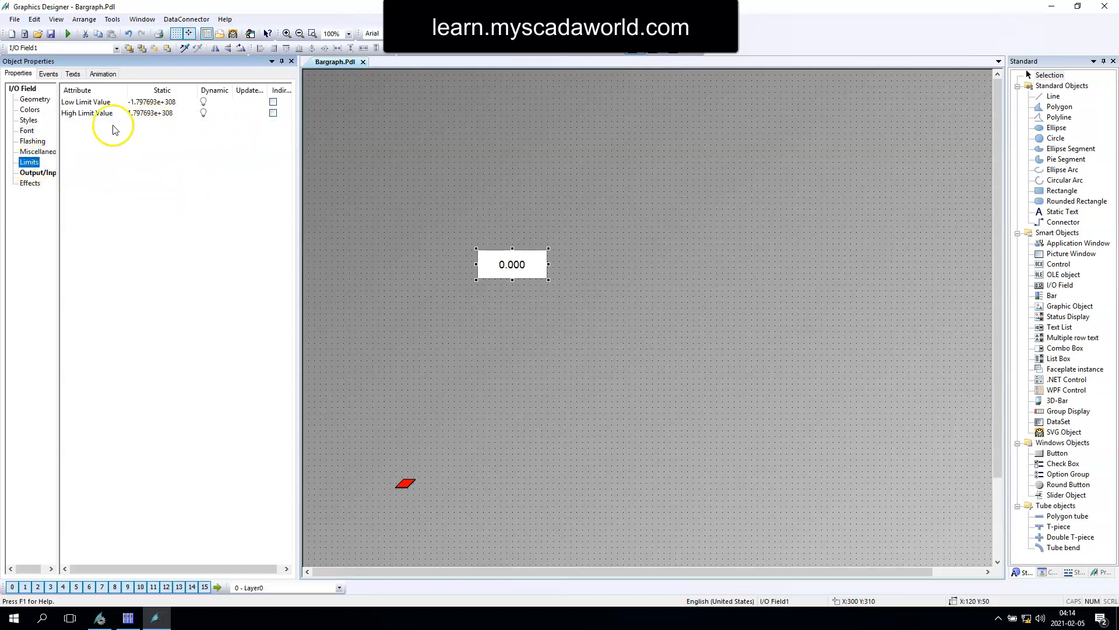
{"action": "left_click", "coordinate": [28, 130]}
{"action": "left_click", "coordinate": [38, 172]}
{"action": "double_click", "coordinate": [144, 146]}
{"action": "type", "text": "99999"}
{"action": "key", "text": "Return"}
Step: Run the picture in runtime and enter several test values in the I/O field to check the 3D bar's response
{"action": "left_click", "coordinate": [68, 34]}
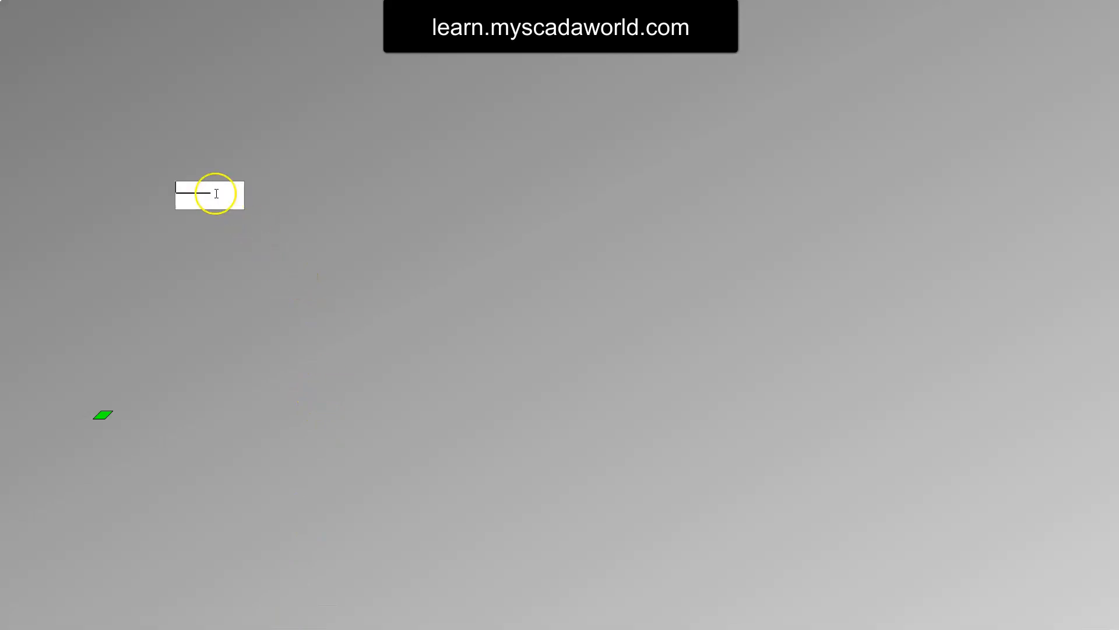
{"action": "left_click", "coordinate": [196, 198]}
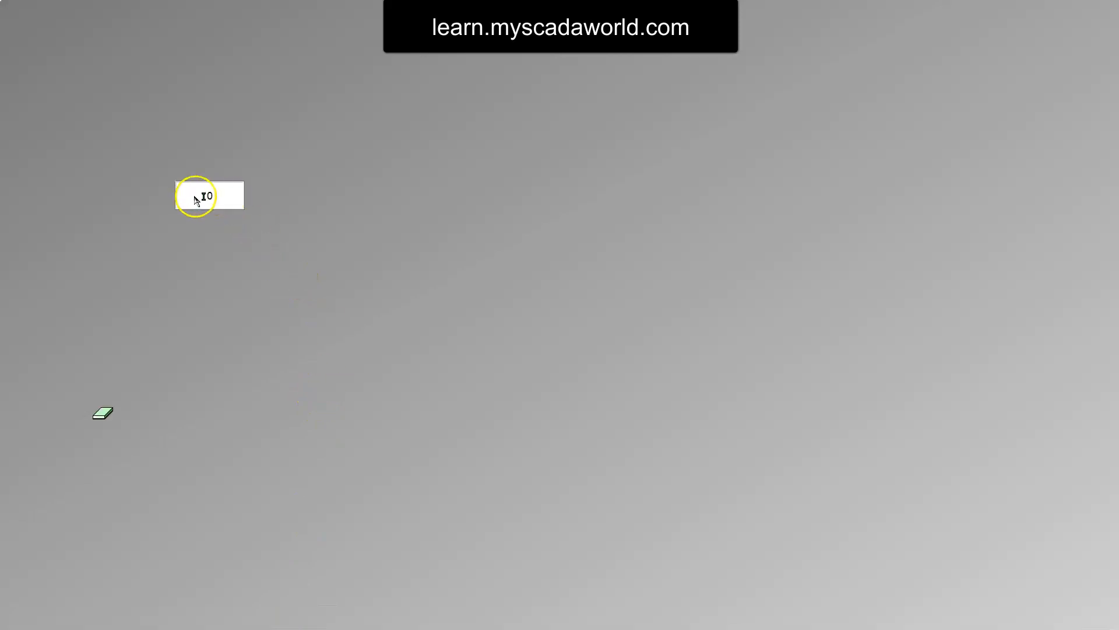
{"action": "left_click", "coordinate": [224, 202]}
{"action": "key", "text": "Return"}
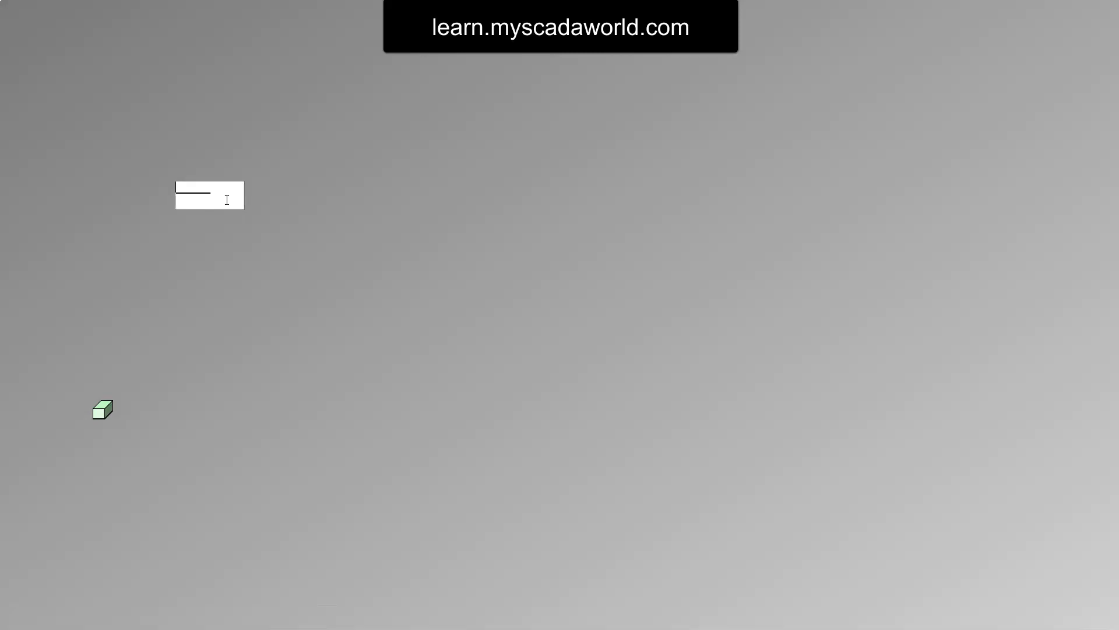
{"action": "key", "text": "Return"}
{"action": "type", "text": "0"}
{"action": "key", "text": "Return"}
{"action": "type", "text": "0"}
{"action": "key", "text": "Return"}
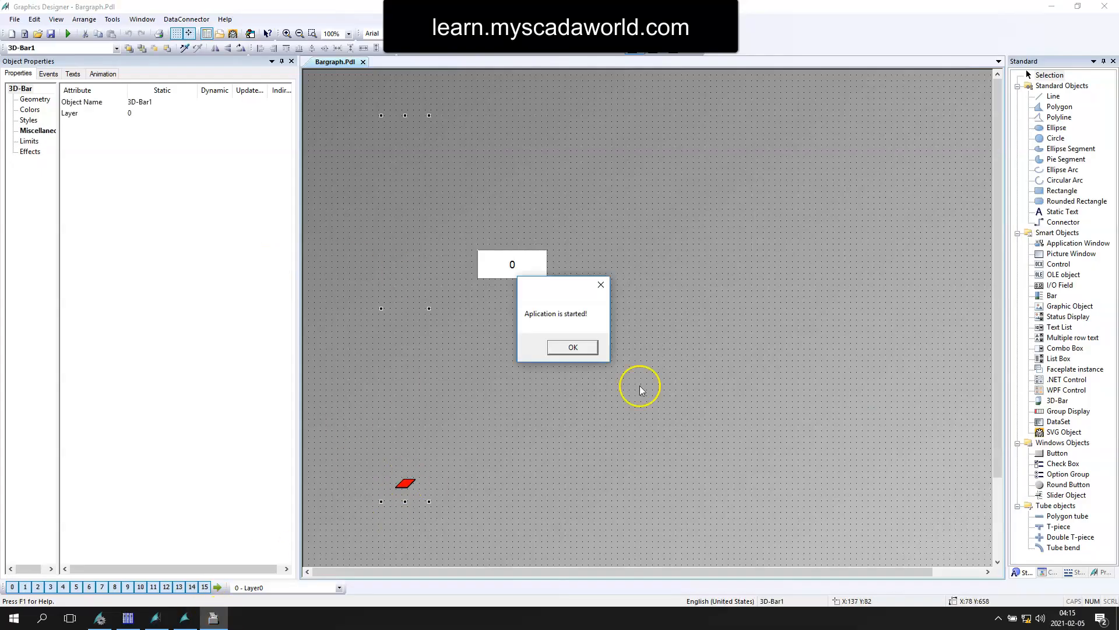
{"action": "left_click", "coordinate": [573, 346]}
Step: Examine the 3D bar's process driver connection and its limit, monitoring and bar color attributes
{"action": "left_click", "coordinate": [37, 130]}
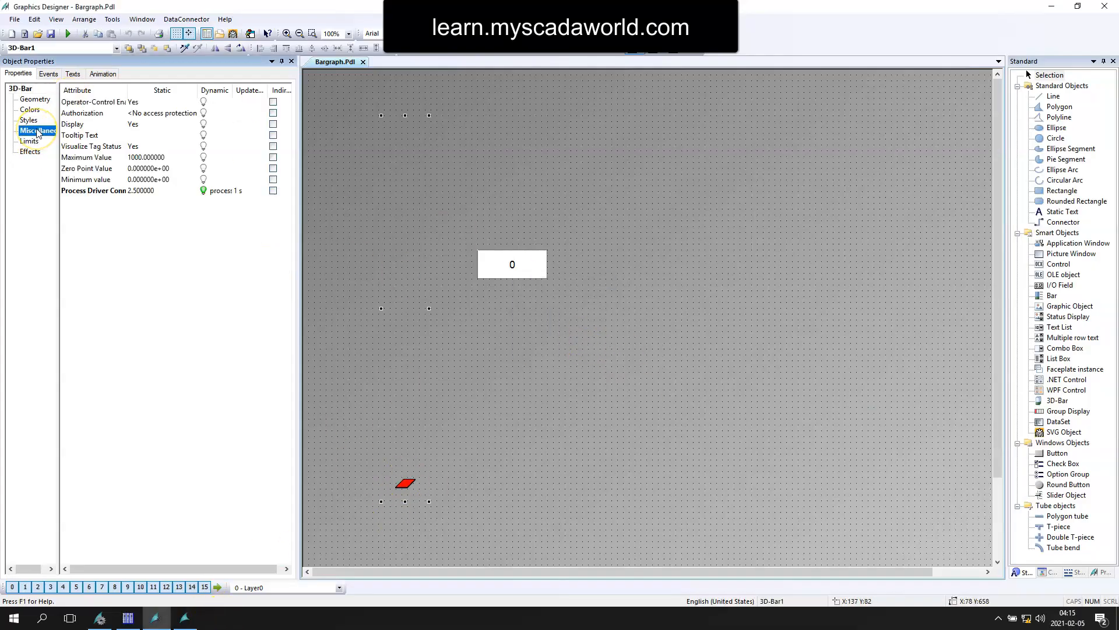
{"action": "left_click", "coordinate": [85, 193]}
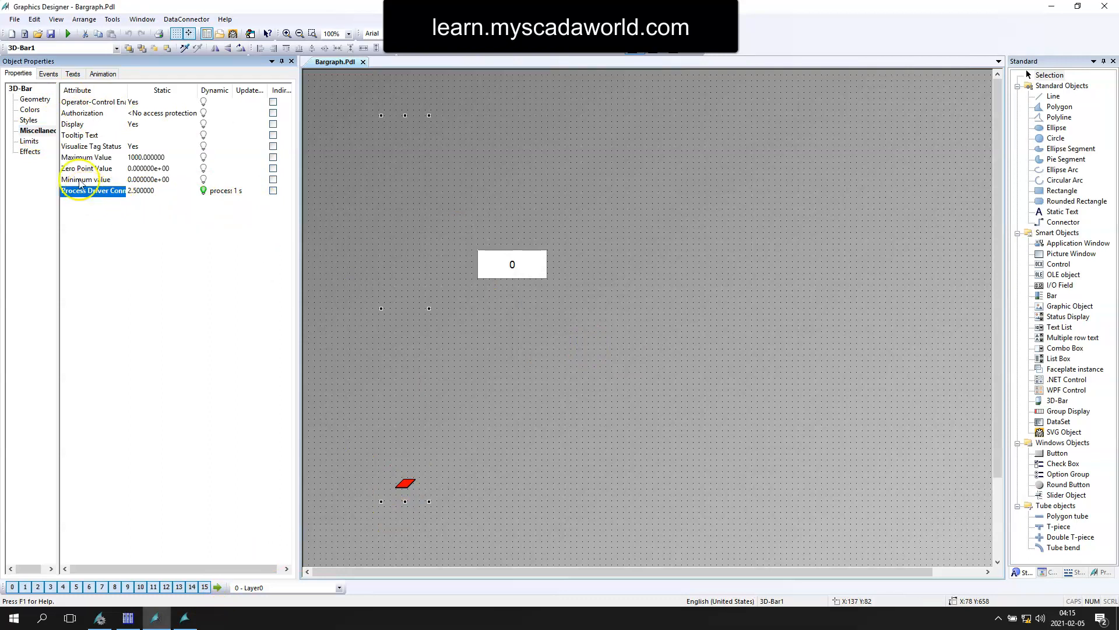
{"action": "left_click", "coordinate": [29, 142]}
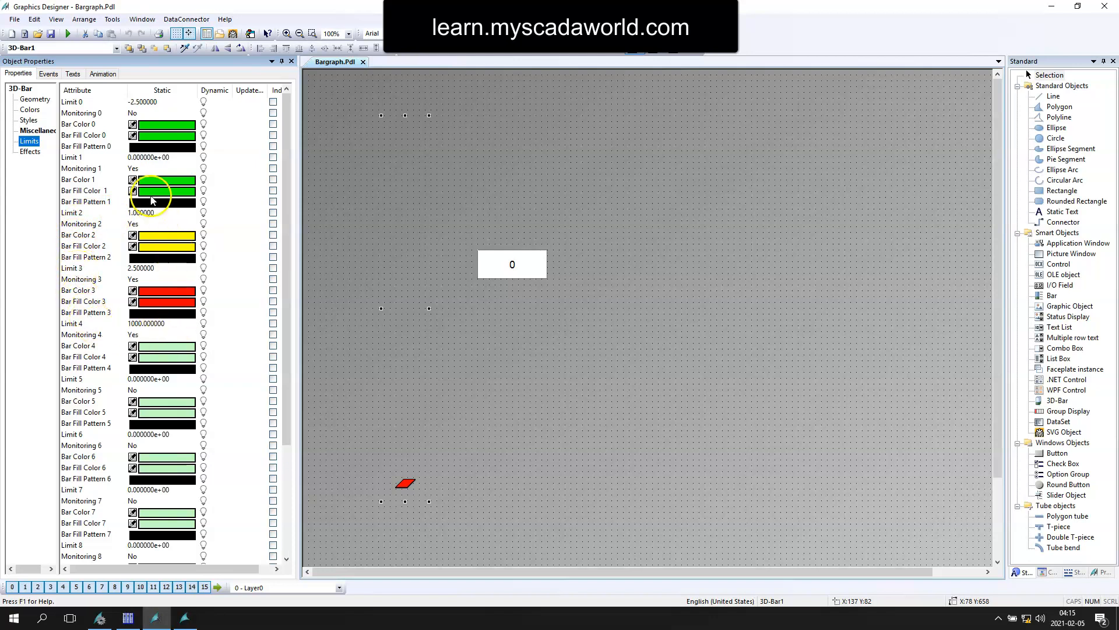
{"action": "left_click", "coordinate": [84, 181]}
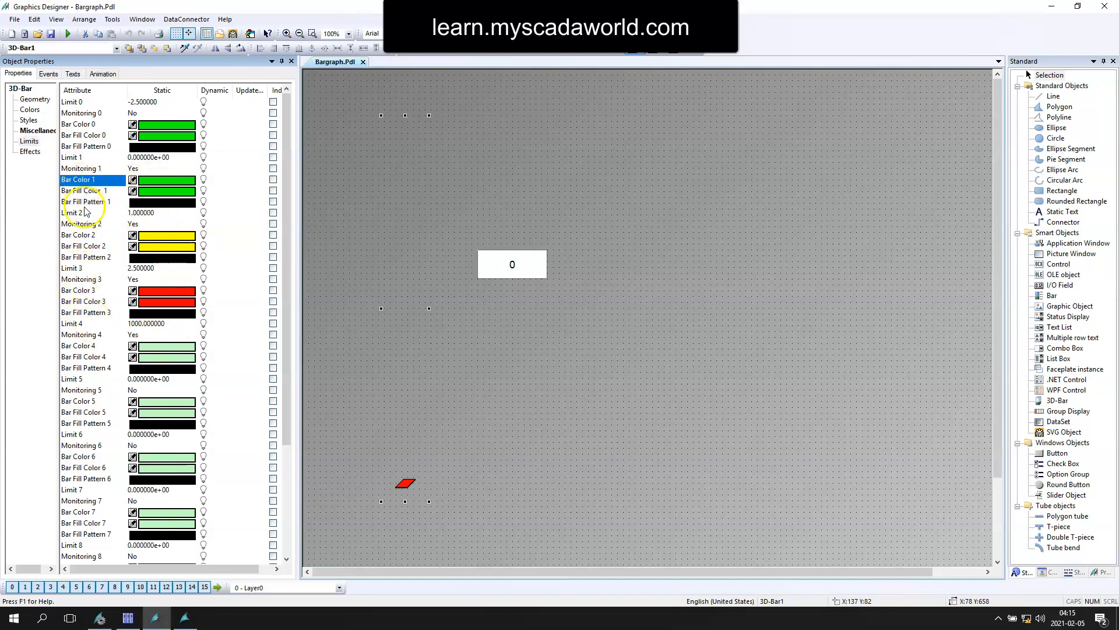
Step: Set the 3D bar's Limit 2 to 100, Limit 3 to 200 and Limit 4 to 300
{"action": "left_click", "coordinate": [82, 235]}
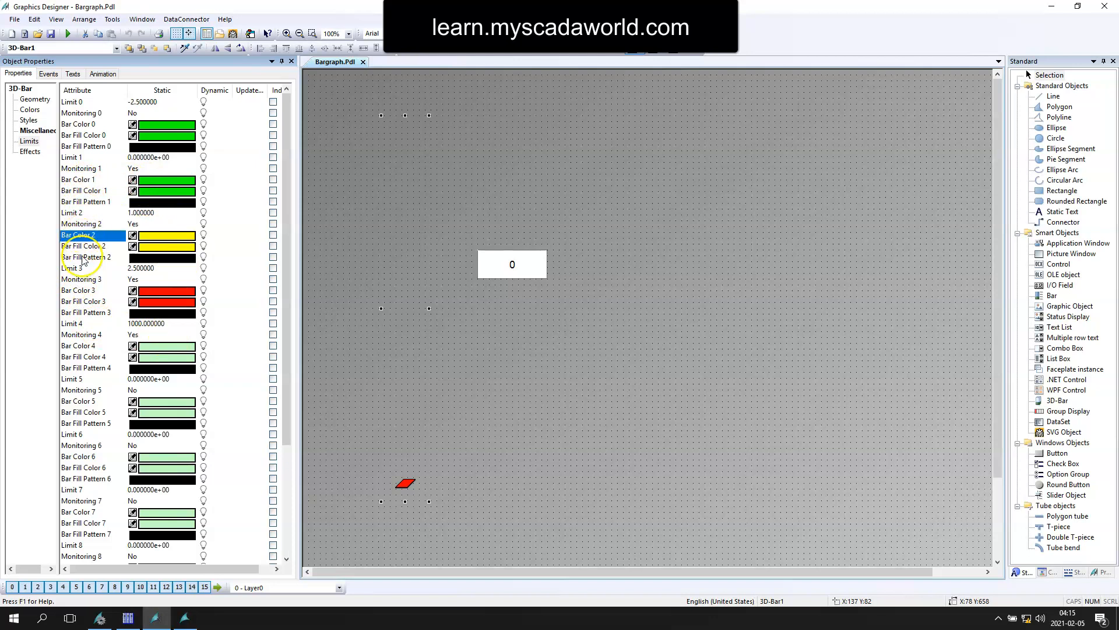
{"action": "left_click", "coordinate": [74, 292]}
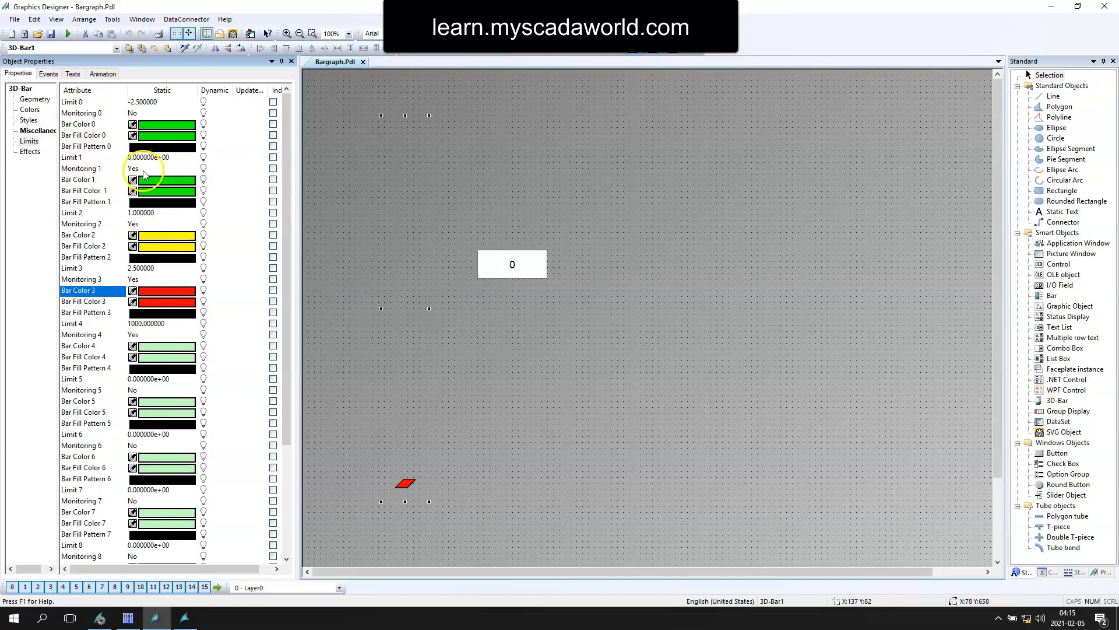
{"action": "double_click", "coordinate": [163, 212]}
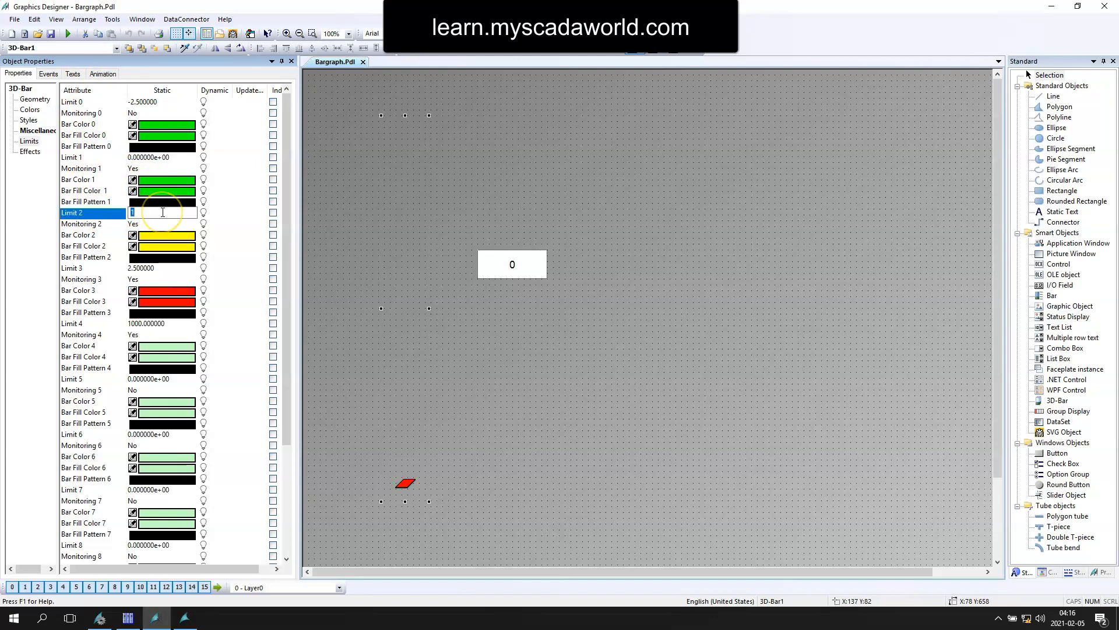
{"action": "key", "text": "Return"}
{"action": "double_click", "coordinate": [135, 268]}
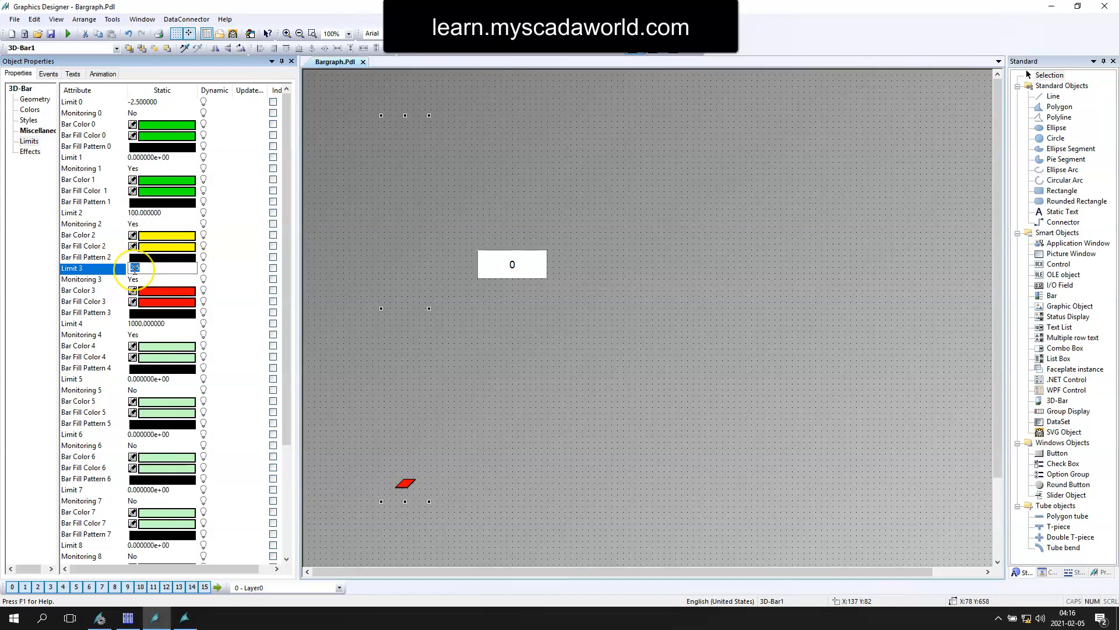
{"action": "type", "text": "200"}
{"action": "key", "text": "Return"}
{"action": "left_click", "coordinate": [120, 273]}
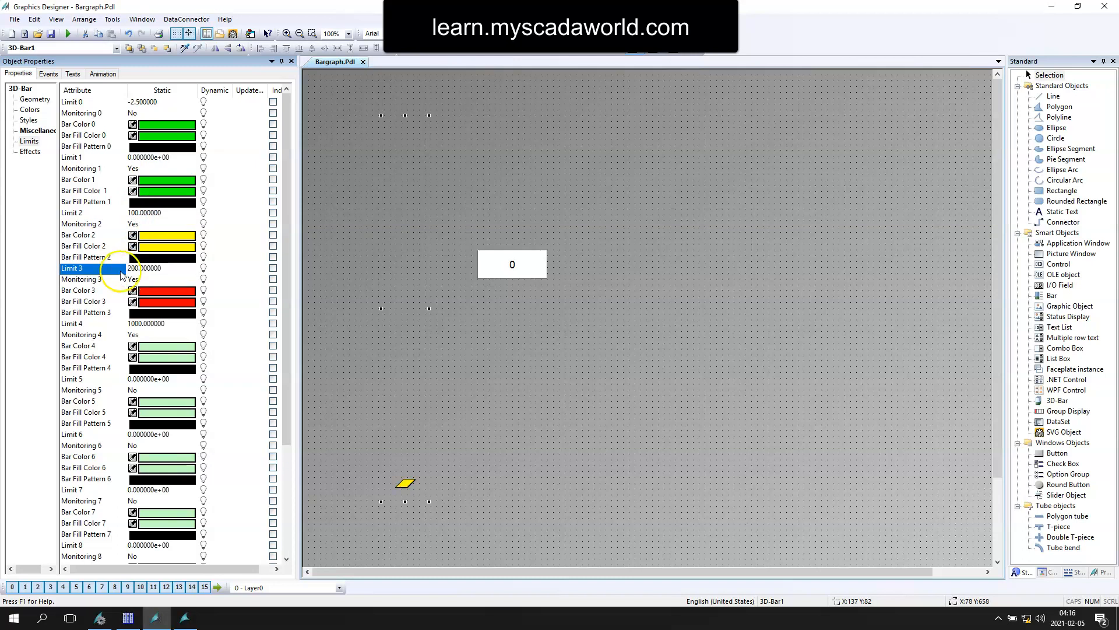
{"action": "double_click", "coordinate": [143, 324]}
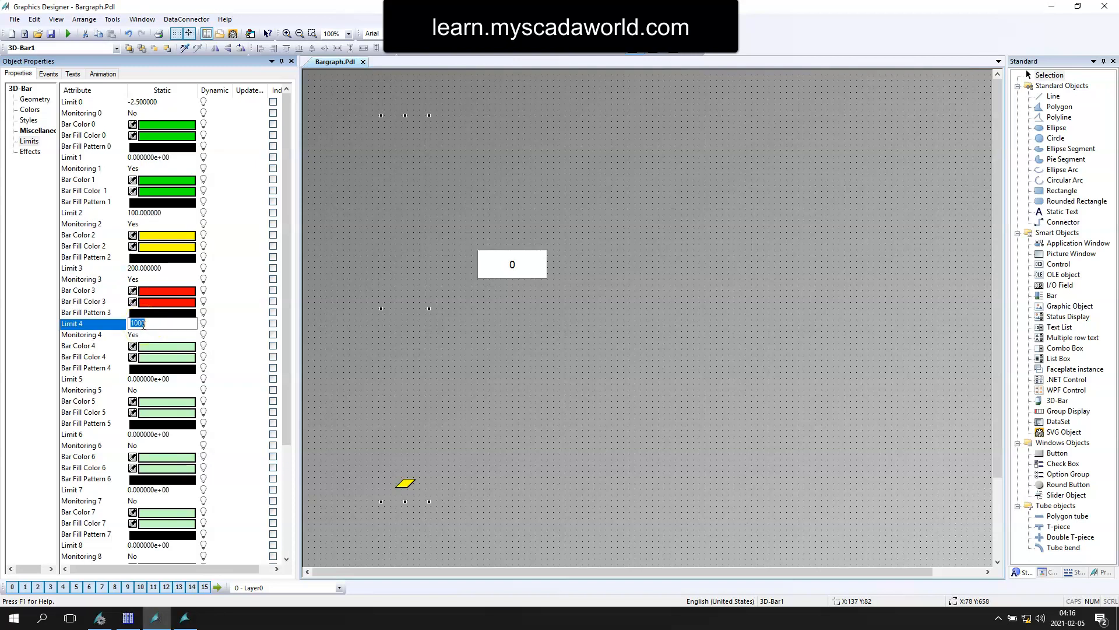
{"action": "type", "text": "300"}
{"action": "key", "text": "Return"}
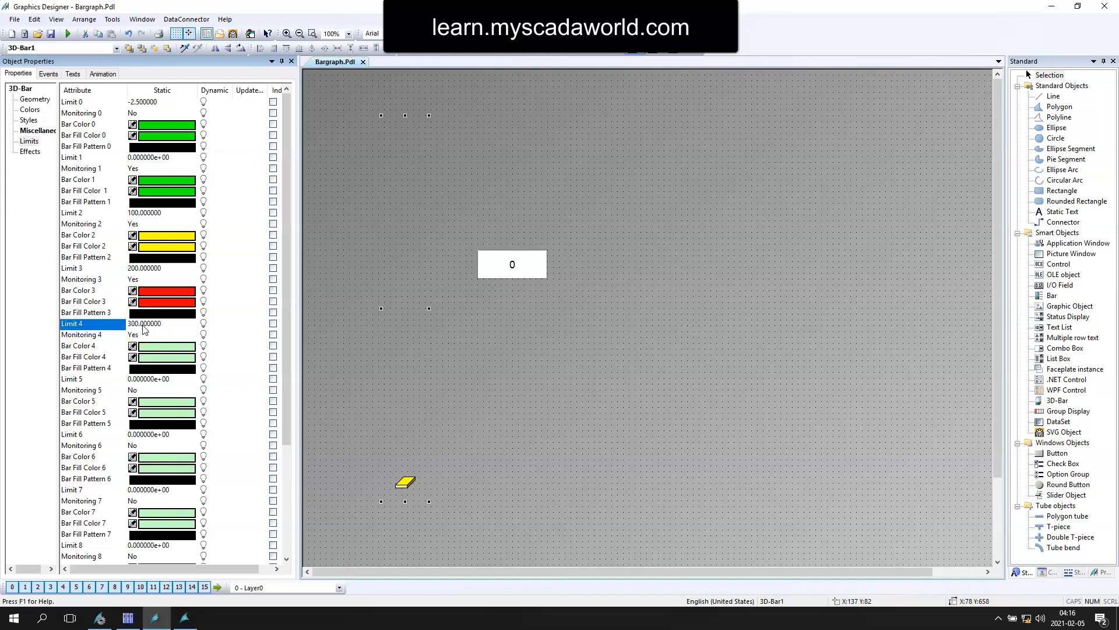
{"action": "left_click", "coordinate": [143, 360]}
Step: Save the picture, run it in runtime and enter the test values 100, 120 and 150 in the I/O field
{"action": "left_click", "coordinate": [50, 34]}
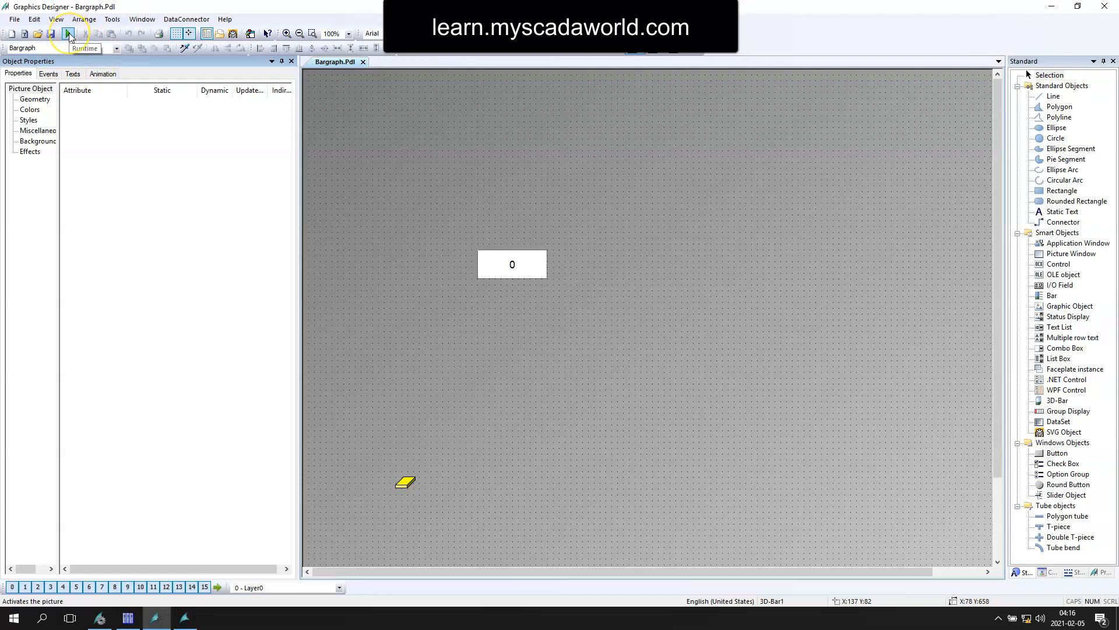
{"action": "left_click", "coordinate": [68, 33]}
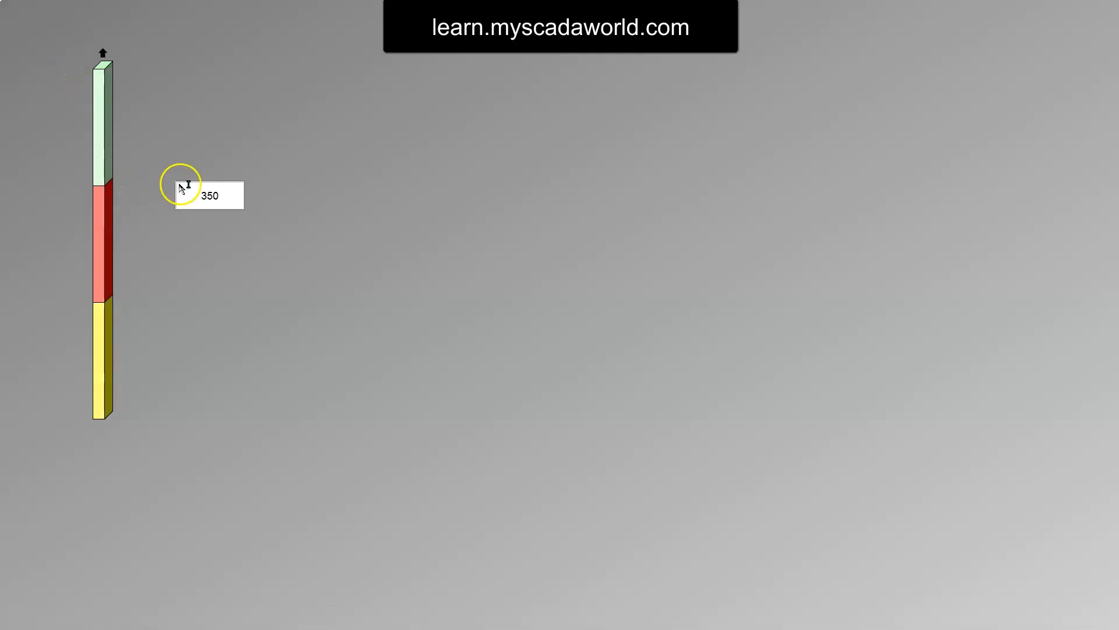
{"action": "left_click", "coordinate": [210, 204]}
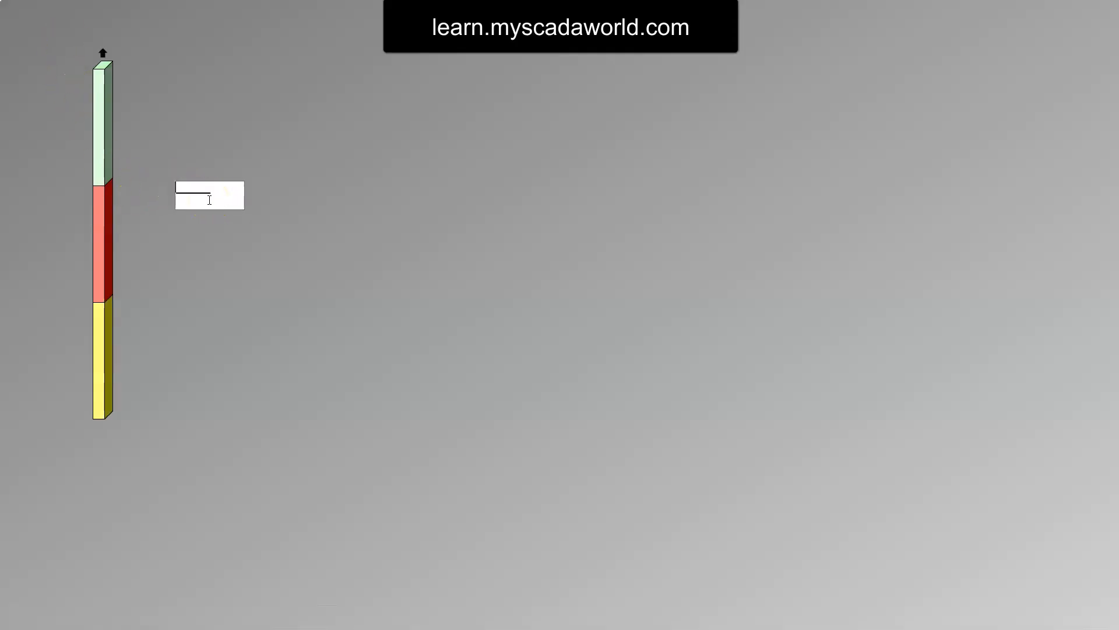
{"action": "type", "text": "100"}
{"action": "key", "text": "Return"}
{"action": "left_click", "coordinate": [208, 200]}
{"action": "type", "text": "120"}
{"action": "key", "text": "Return"}
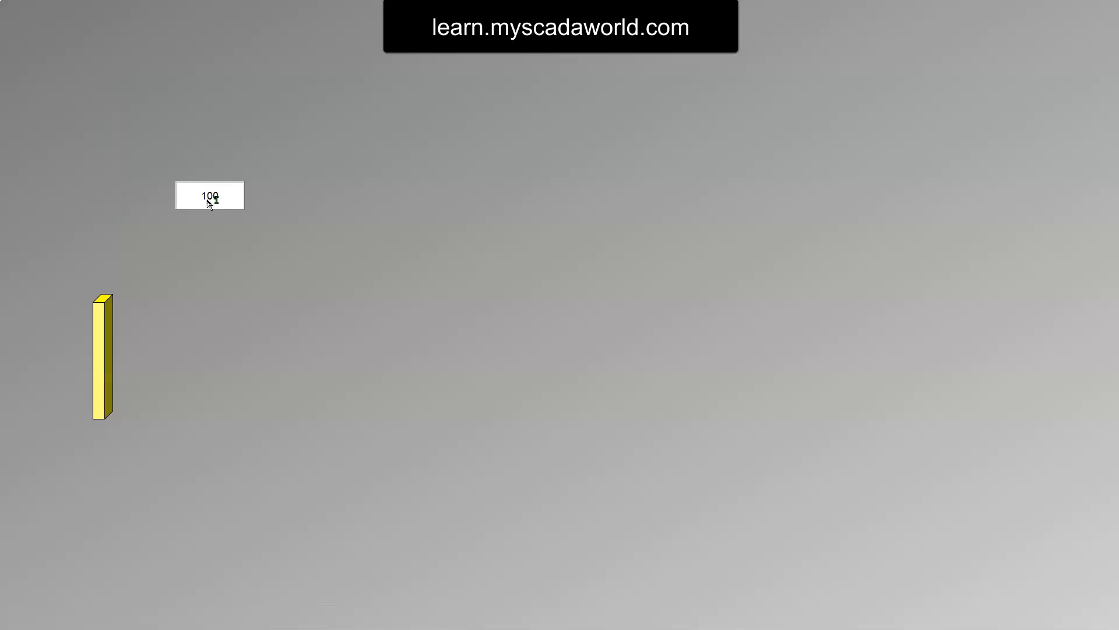
{"action": "left_click", "coordinate": [209, 201]}
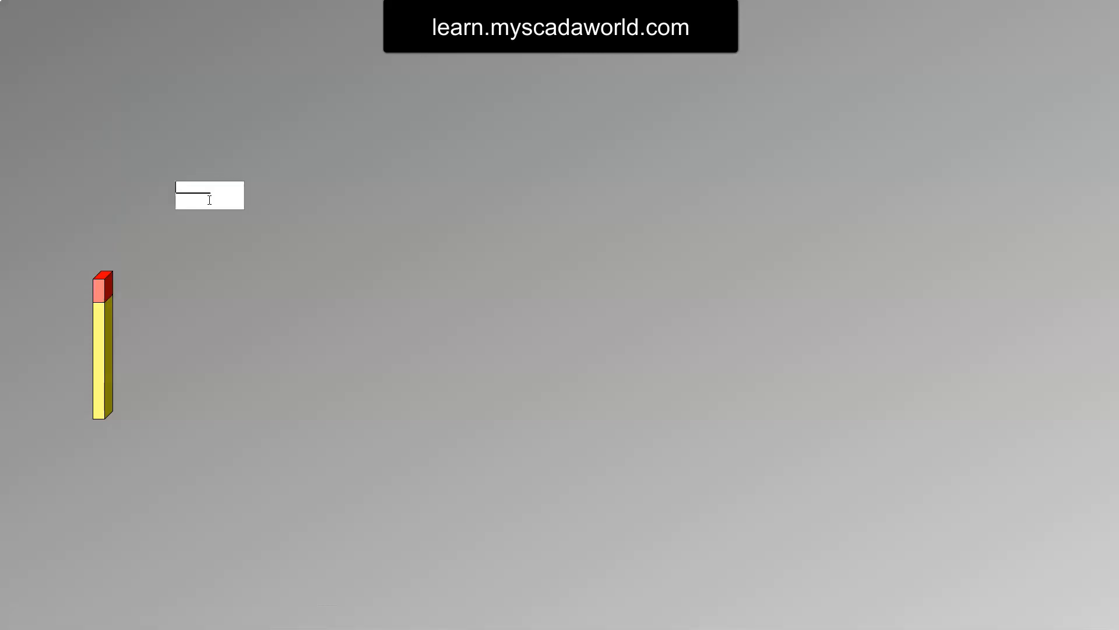
{"action": "type", "text": "150"}
{"action": "key", "text": "Return"}
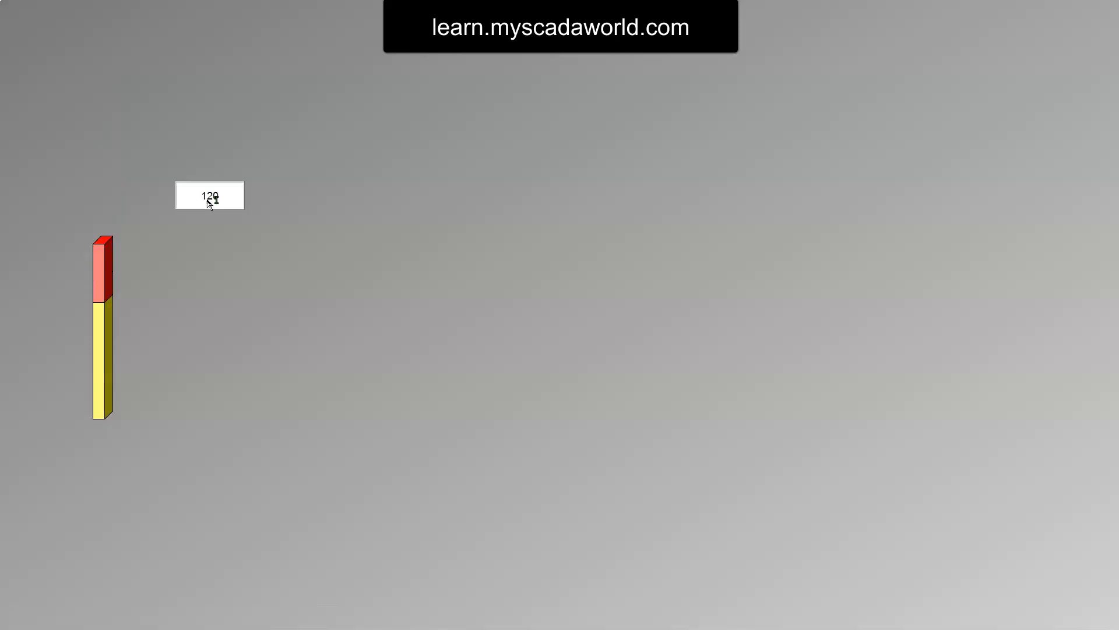
Step: Enter further test values, ending with 290, in the I/O field to check the bar's upper color ranges
{"action": "left_click", "coordinate": [209, 200]}
{"action": "type", "text": "150"}
{"action": "key", "text": "Return"}
{"action": "left_click", "coordinate": [209, 200]}
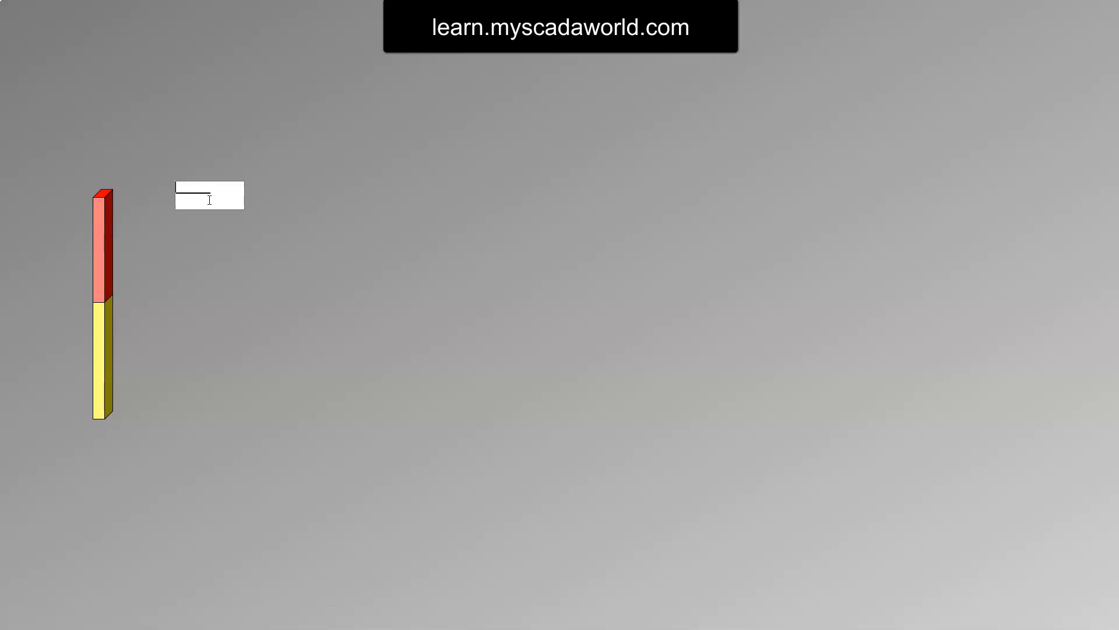
{"action": "type", "text": "201"}
{"action": "key", "text": "Return"}
{"action": "left_click", "coordinate": [209, 200]}
{"action": "type", "text": "290"}
{"action": "key", "text": "Return"}
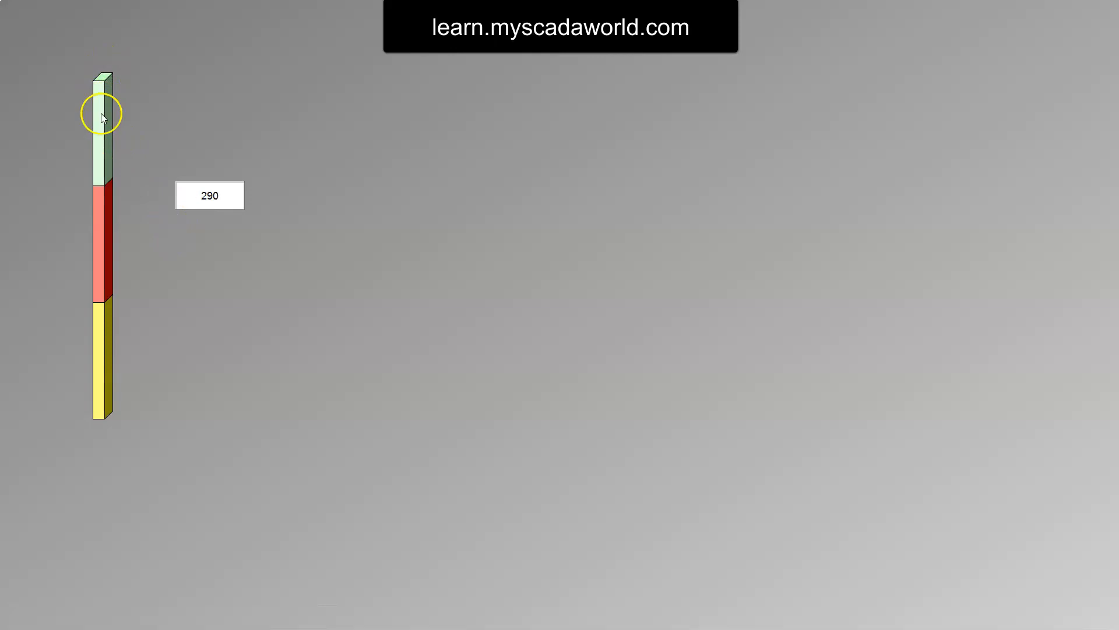
Step: Return to Graphics Designer and set the 3D bar's maximum value to 1000
{"action": "key", "text": "alt+Tab"}
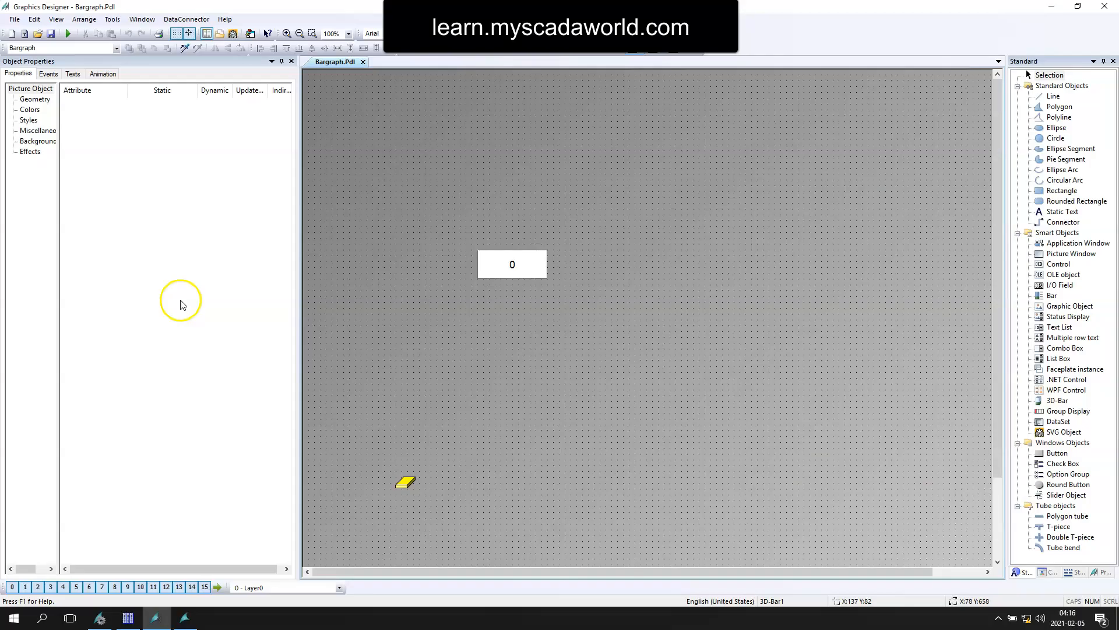
{"action": "left_click", "coordinate": [406, 487]}
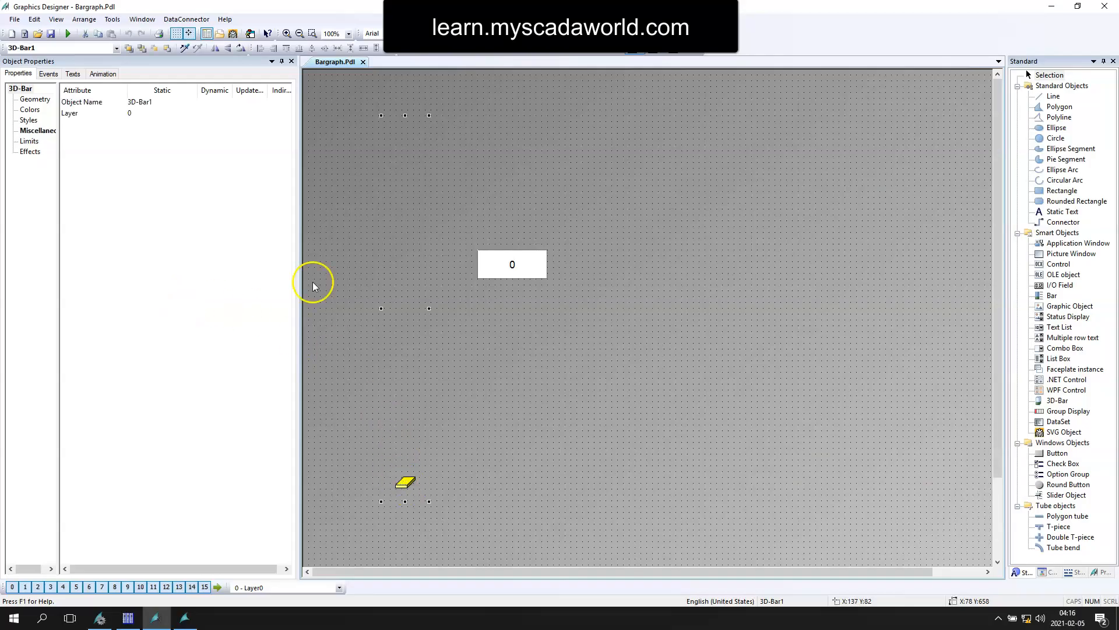
{"action": "left_click", "coordinate": [24, 131]}
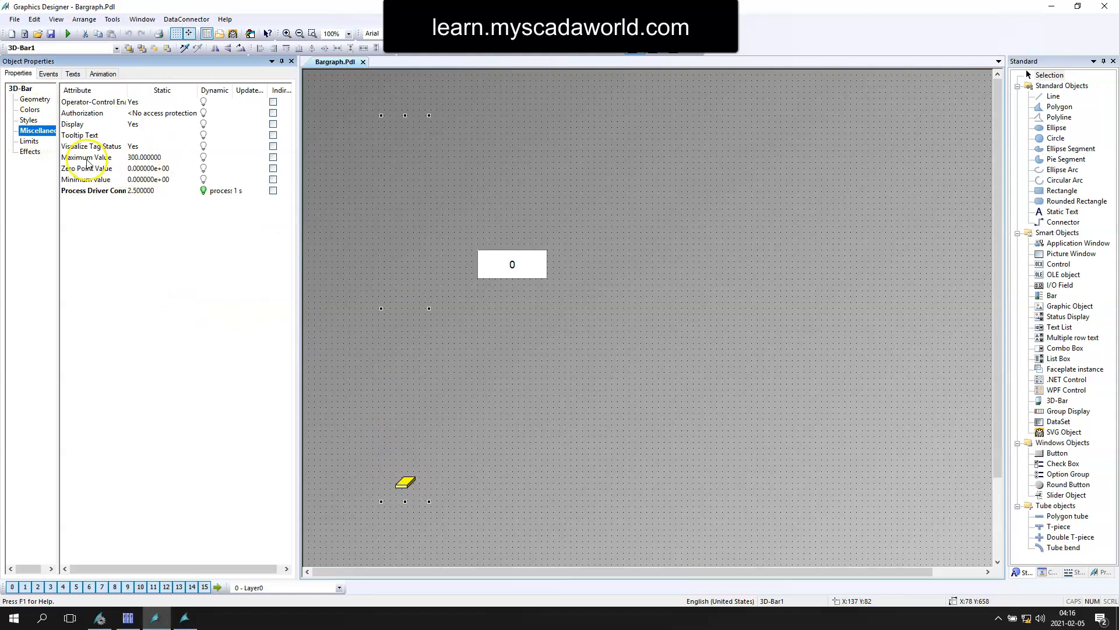
{"action": "double_click", "coordinate": [144, 158]}
{"action": "type", "text": "1000"}
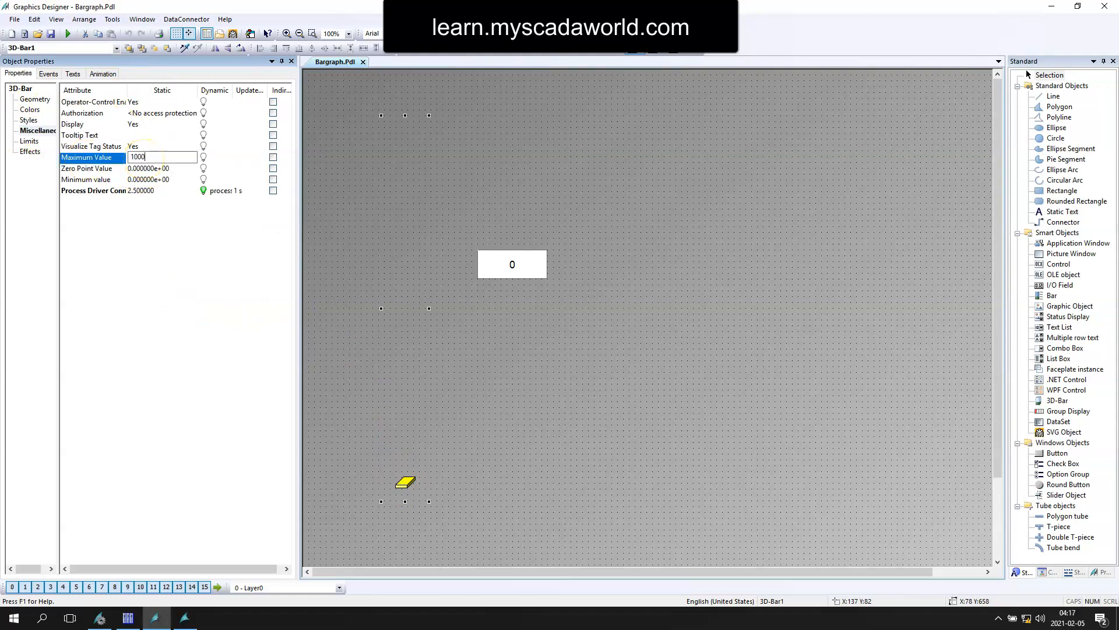
{"action": "key", "text": "Return"}
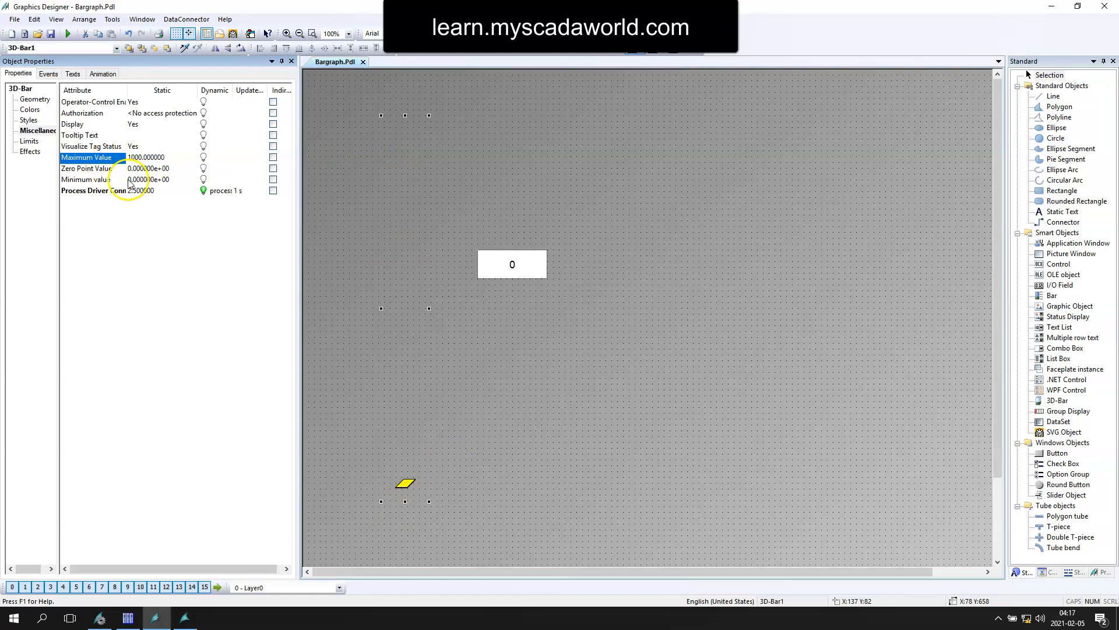
Step: Set the 3D bar's Limit 2 to 600, Limit 3 to 800 and Limit 4 to 950
{"action": "left_click", "coordinate": [29, 141]}
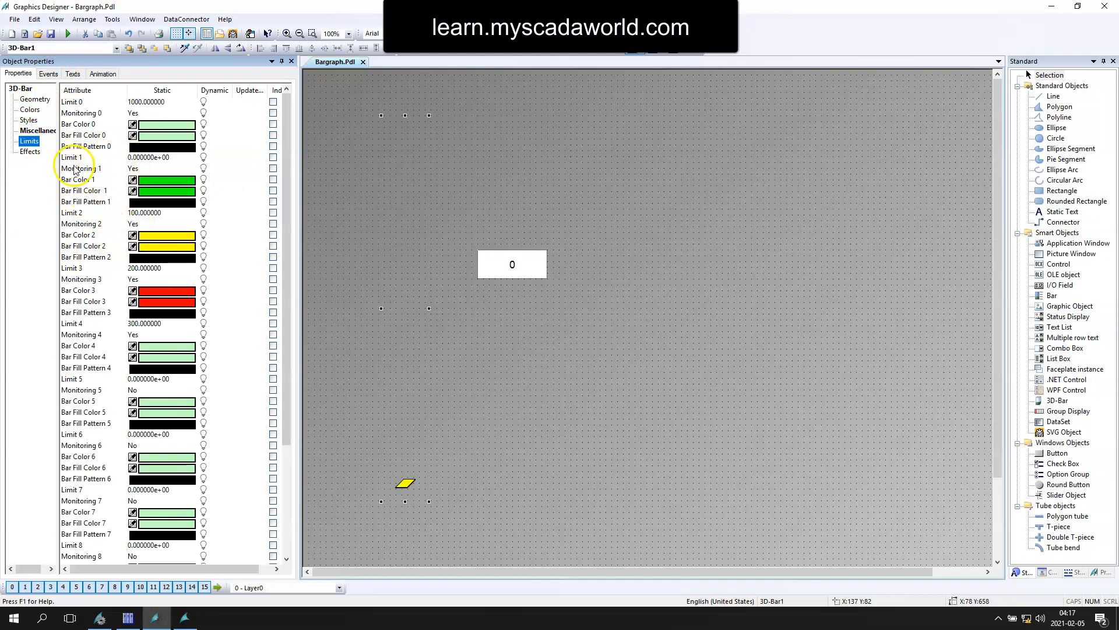
{"action": "left_click", "coordinate": [149, 213]}
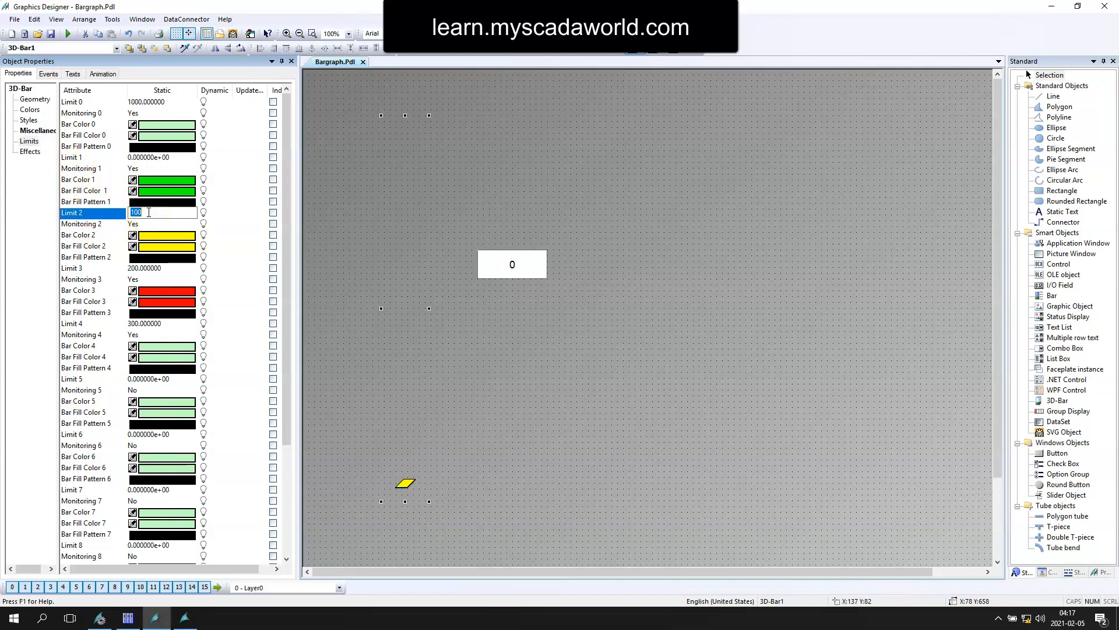
{"action": "type", "text": "600"}
{"action": "key", "text": "Return"}
{"action": "left_click", "coordinate": [143, 270]}
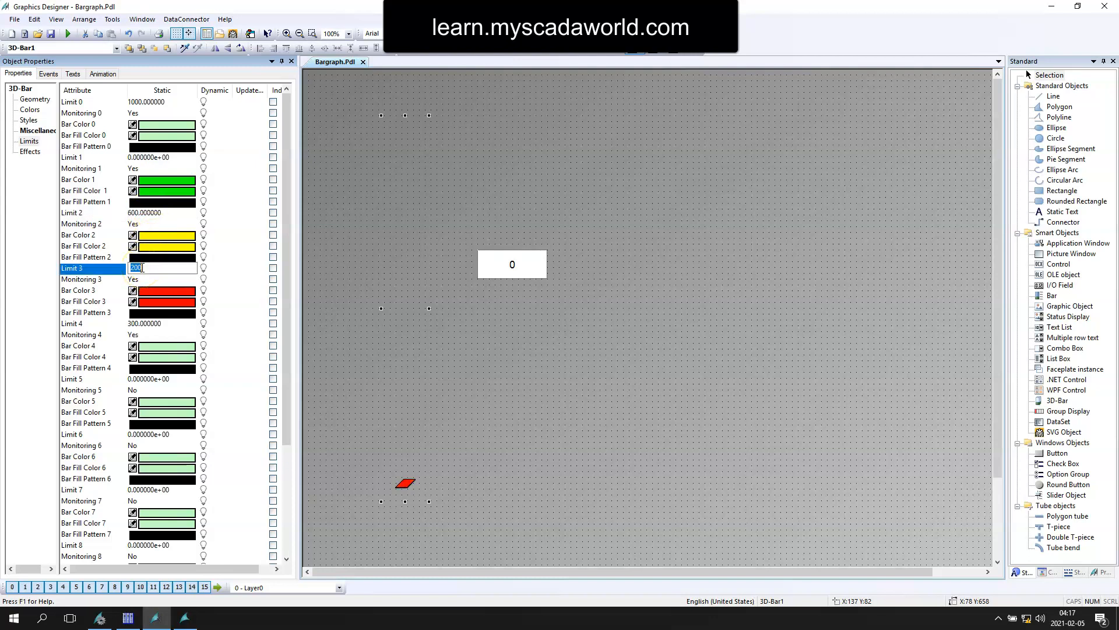
{"action": "type", "text": "80"}
{"action": "key", "text": "Return"}
{"action": "left_click", "coordinate": [135, 324]}
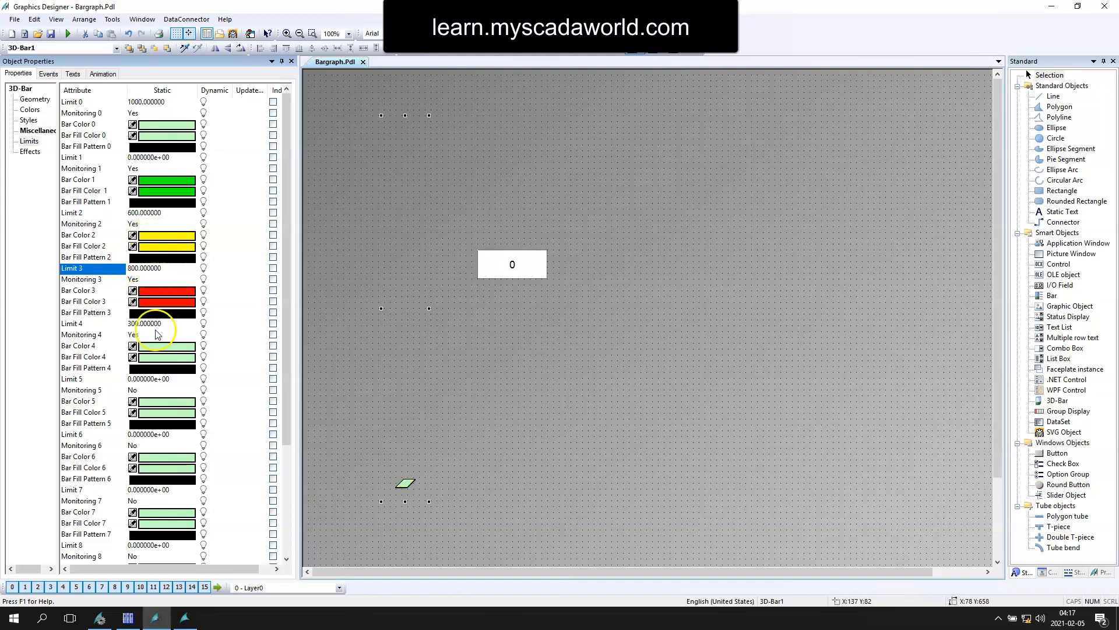
{"action": "type", "text": "9"}
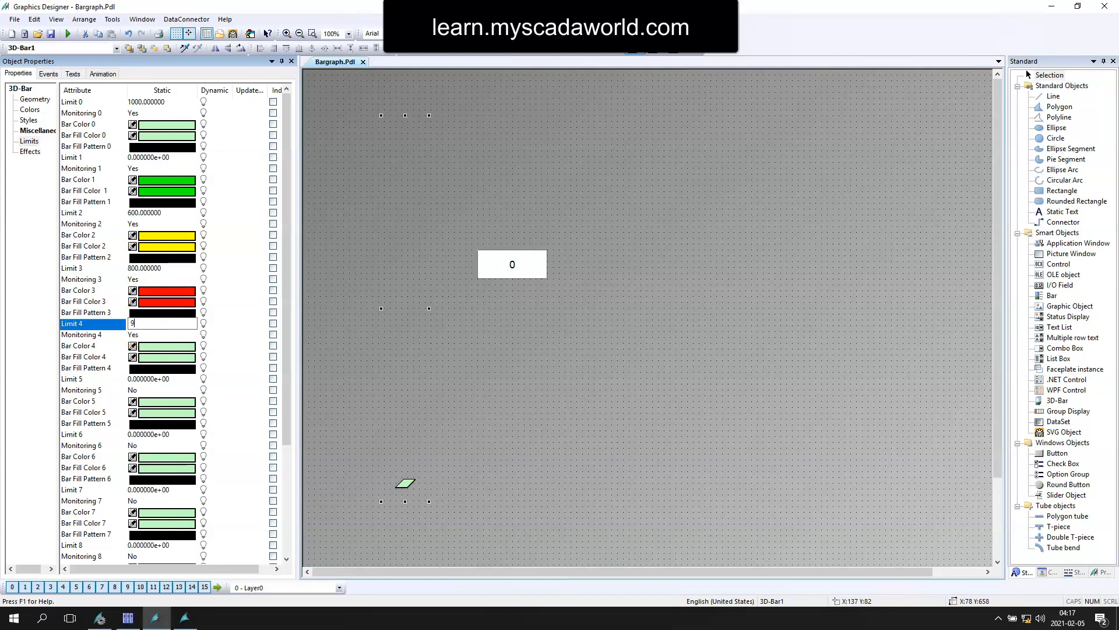
{"action": "type", "text": "50"}
Step: Save the picture, run it in runtime and enter 350 and a higher test value in the I/O field
{"action": "left_click", "coordinate": [48, 32]}
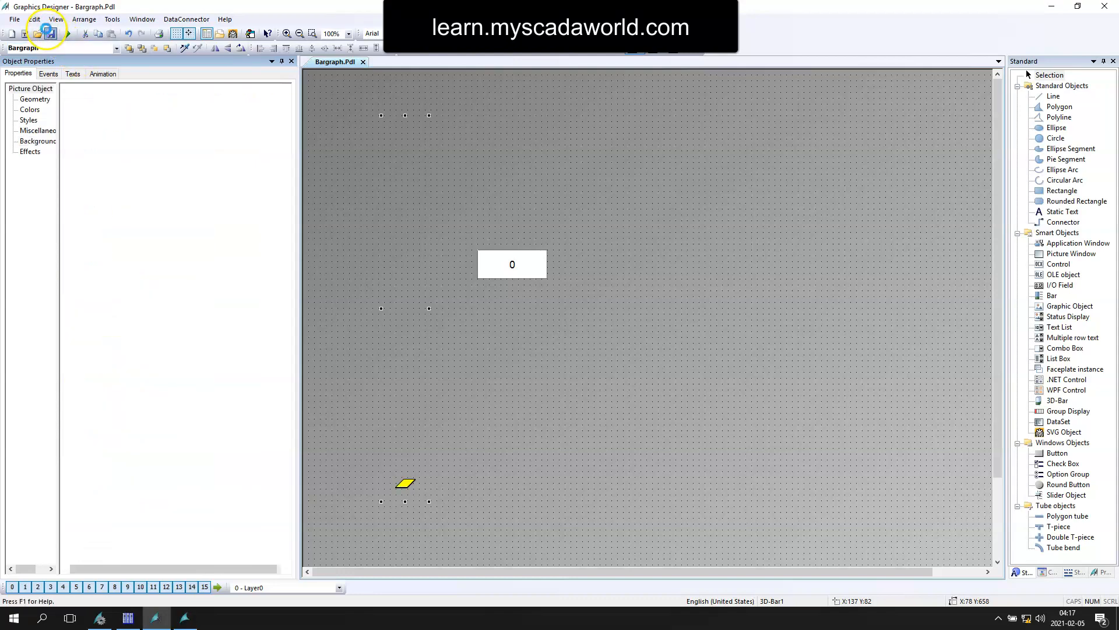
{"action": "left_click", "coordinate": [68, 33]}
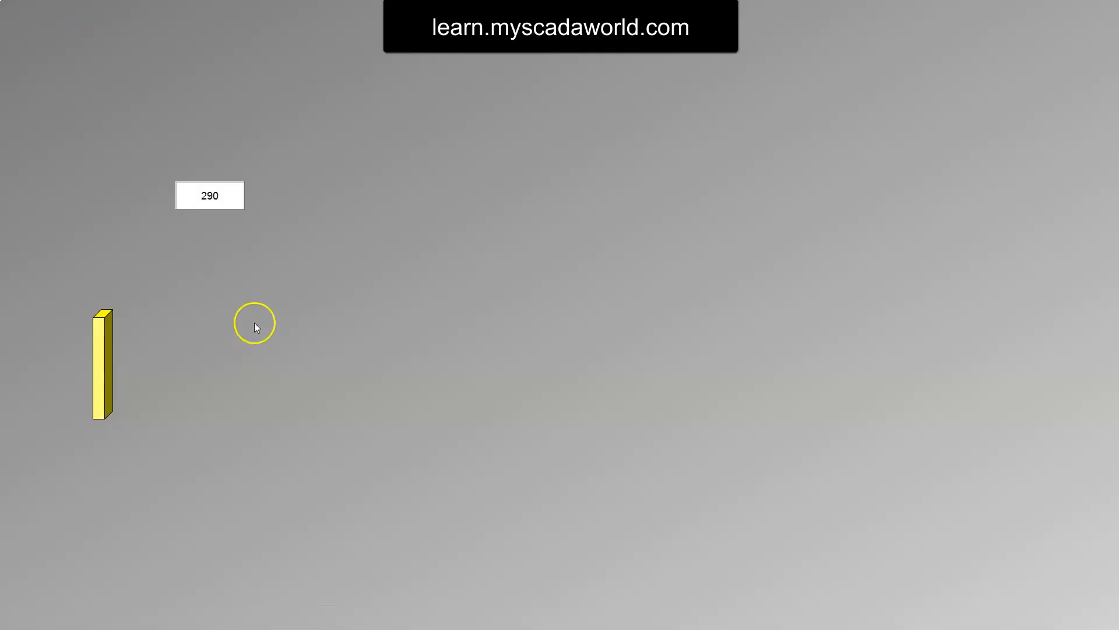
{"action": "left_click", "coordinate": [211, 195]}
{"action": "type", "text": "350"}
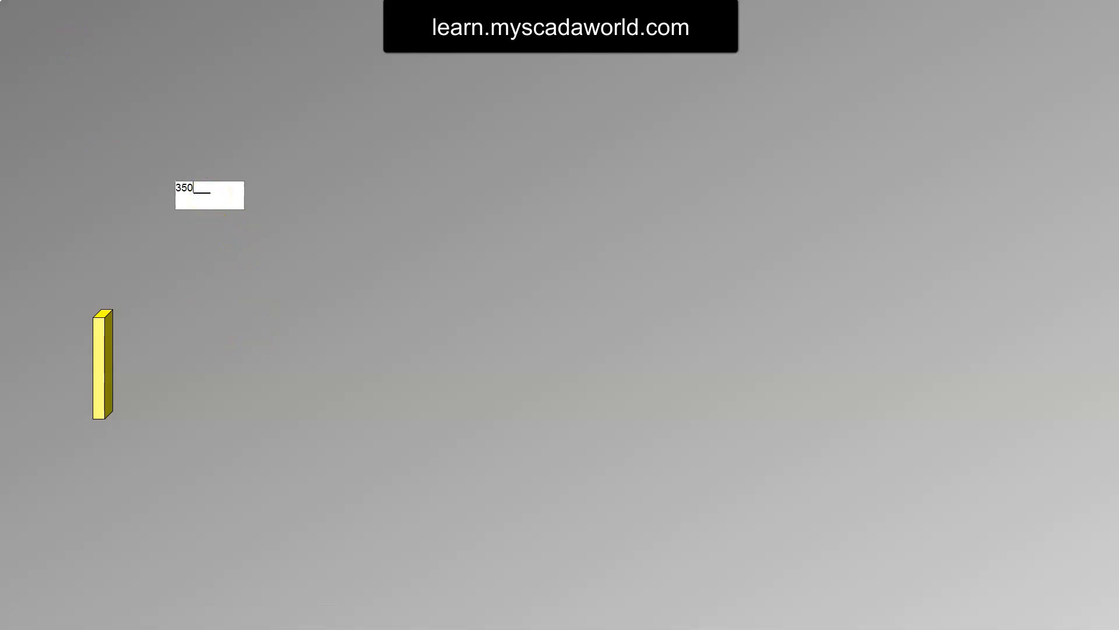
{"action": "key", "text": "Return"}
{"action": "left_click", "coordinate": [211, 197]}
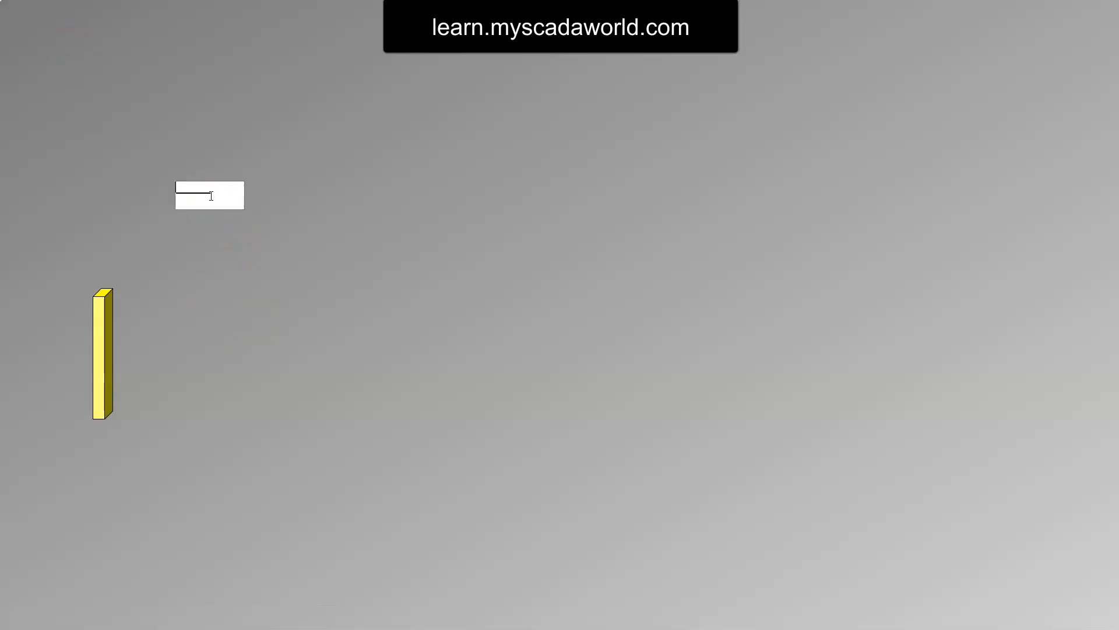
{"action": "type", "text": "350"}
{"action": "key", "text": "Return"}
{"action": "left_click", "coordinate": [216, 196]}
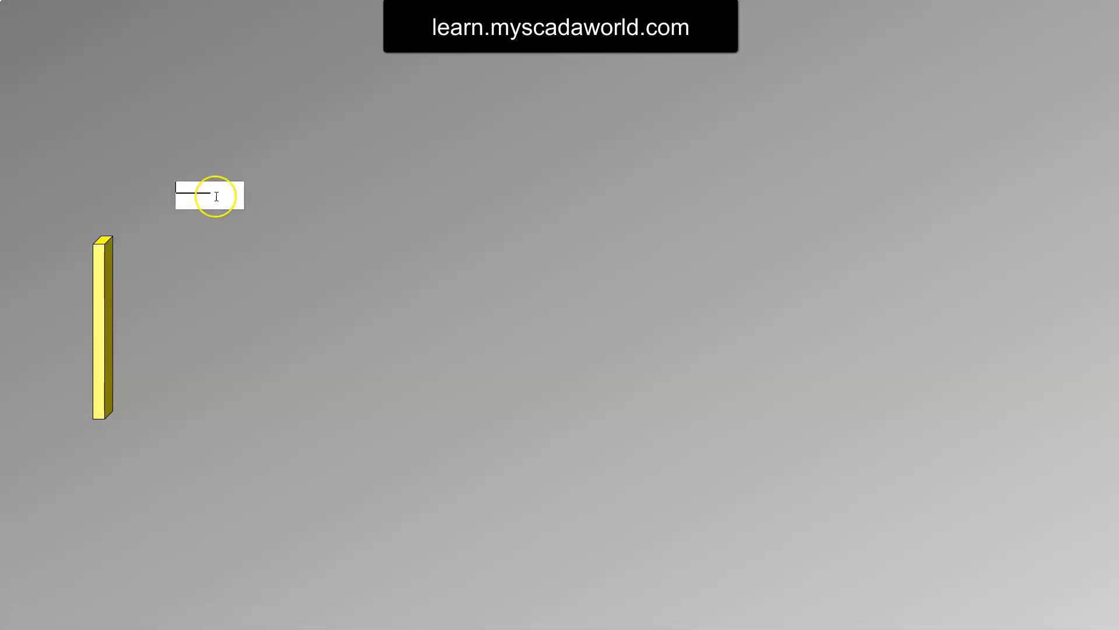